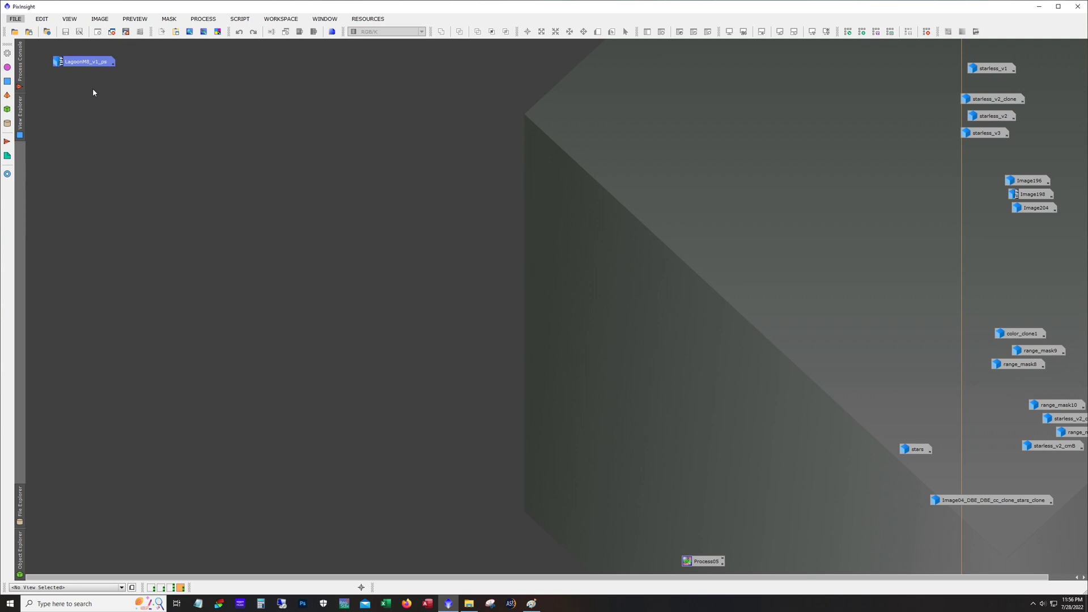
Deselect the LagoonM8_v1_ps icon and switch to workspace 2, which holds the channel images.
click(393, 206)
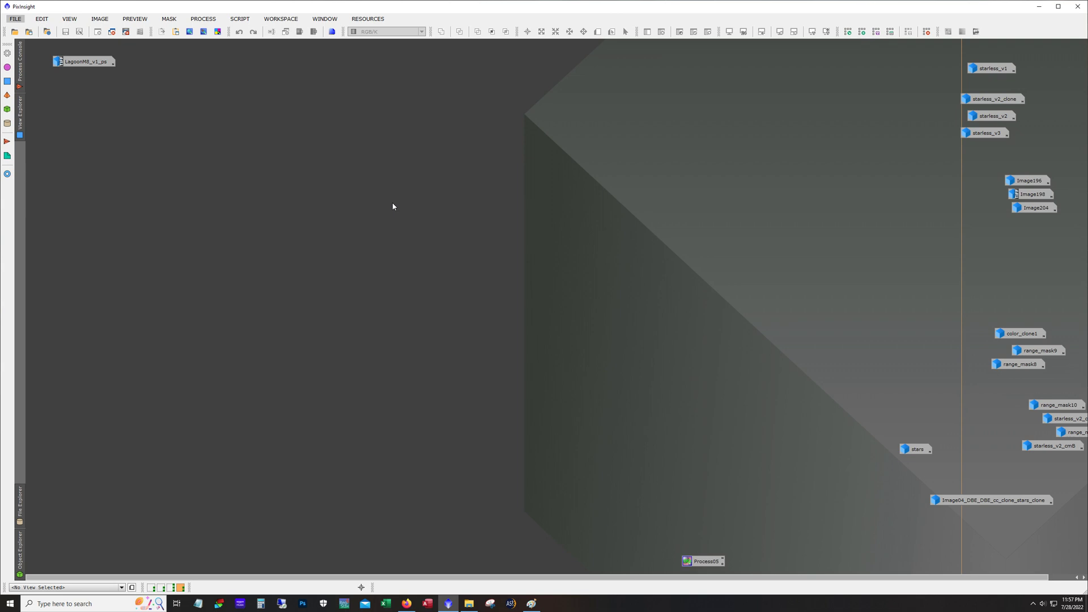
key(ctrl+shift+2)
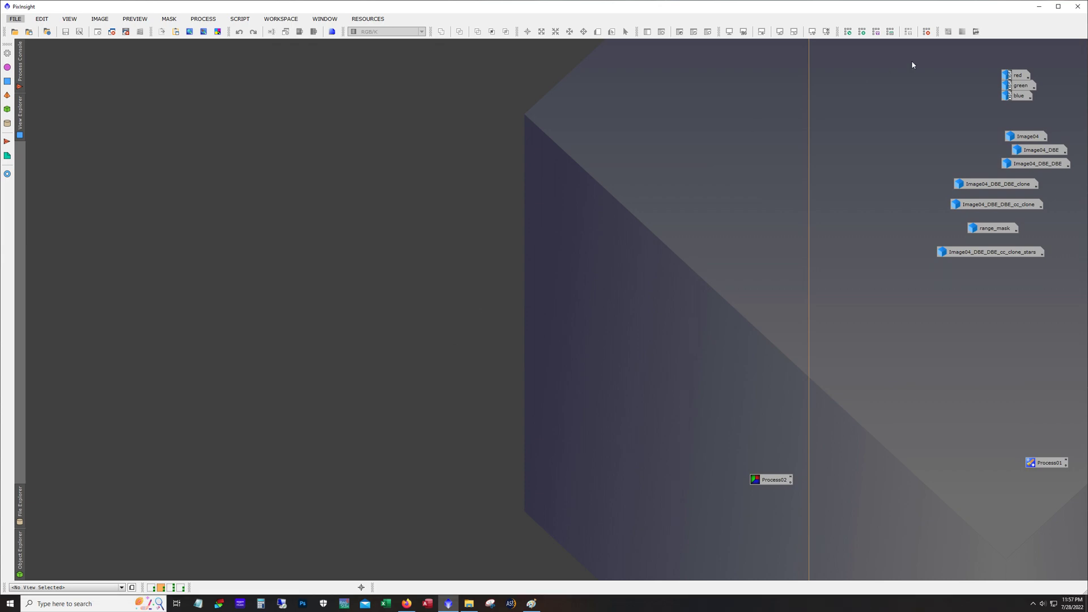
double_click(1008, 76)
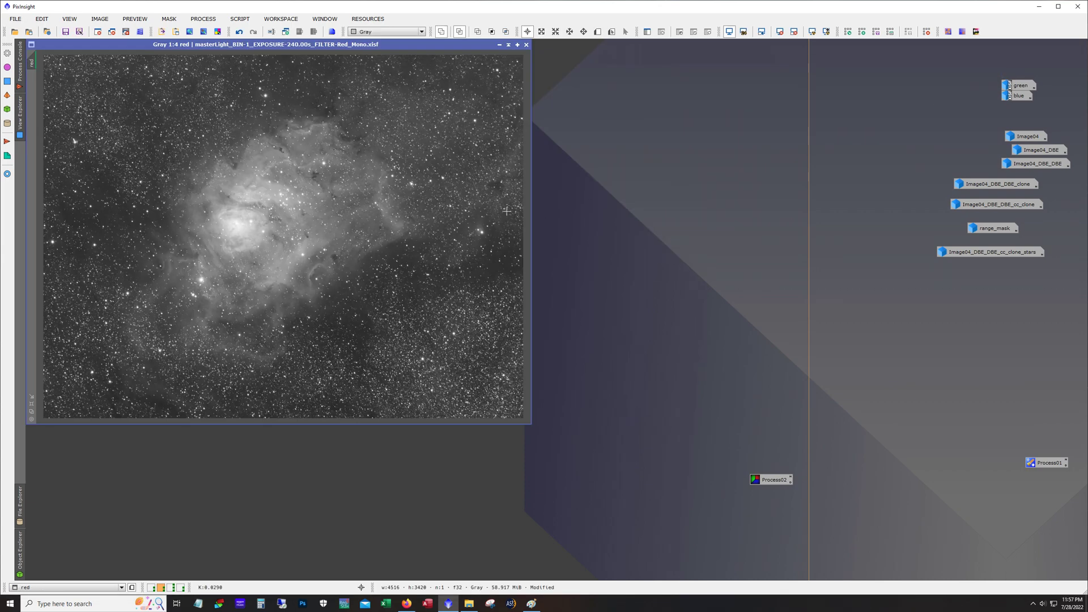
key(ctrl+F12)
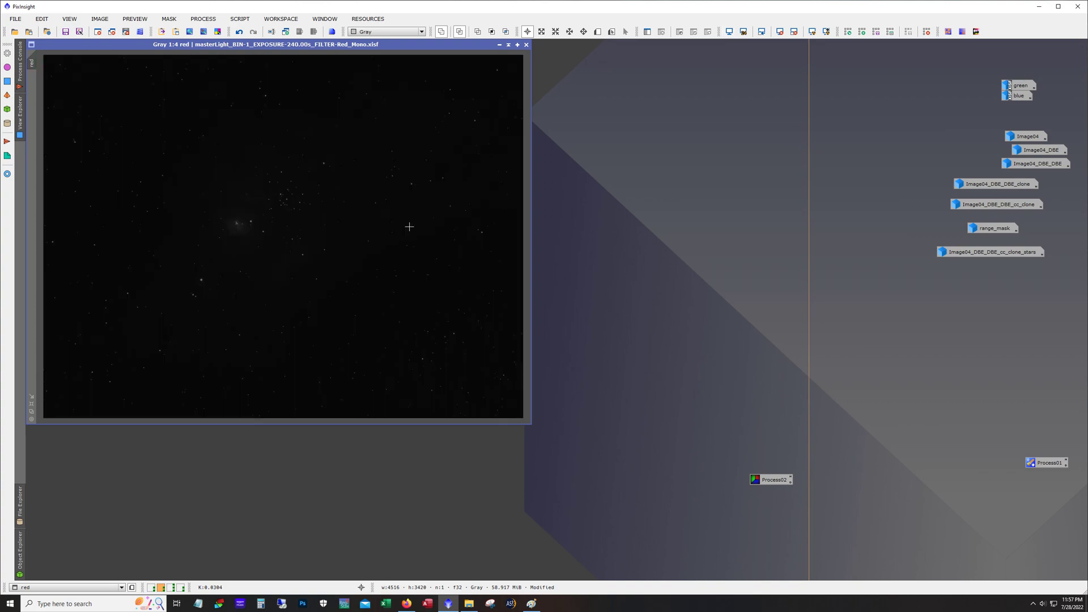
key(ctrl+F12)
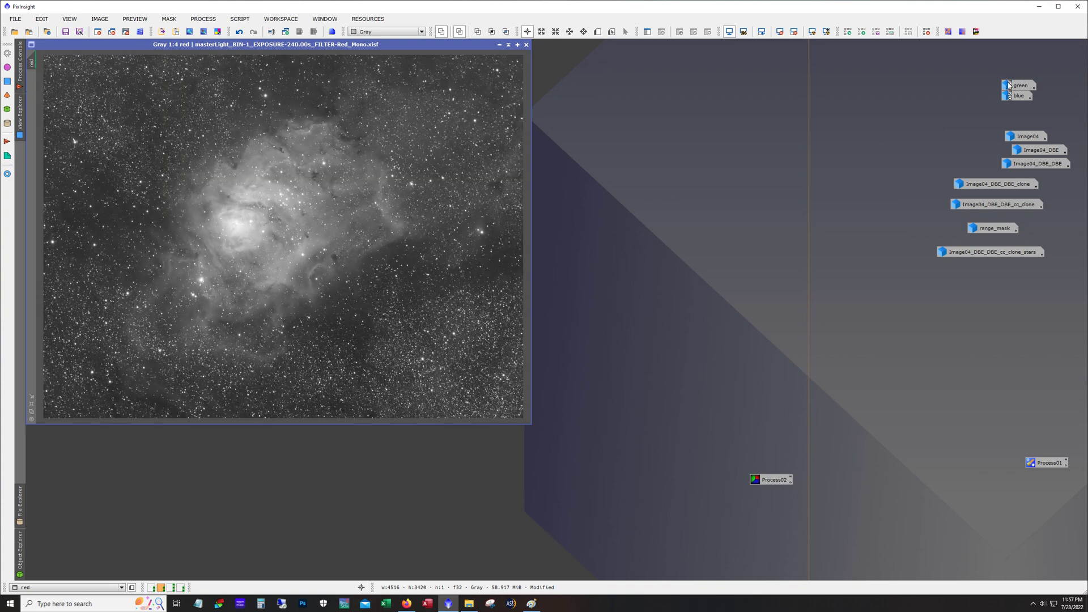
double_click(1007, 86)
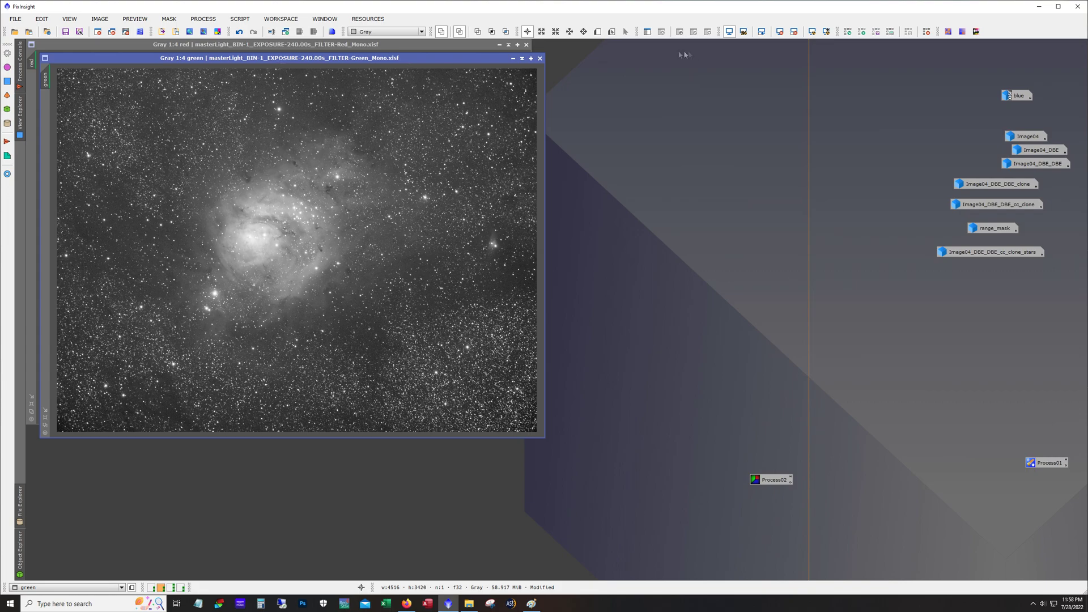
drag(381, 57, 729, 44)
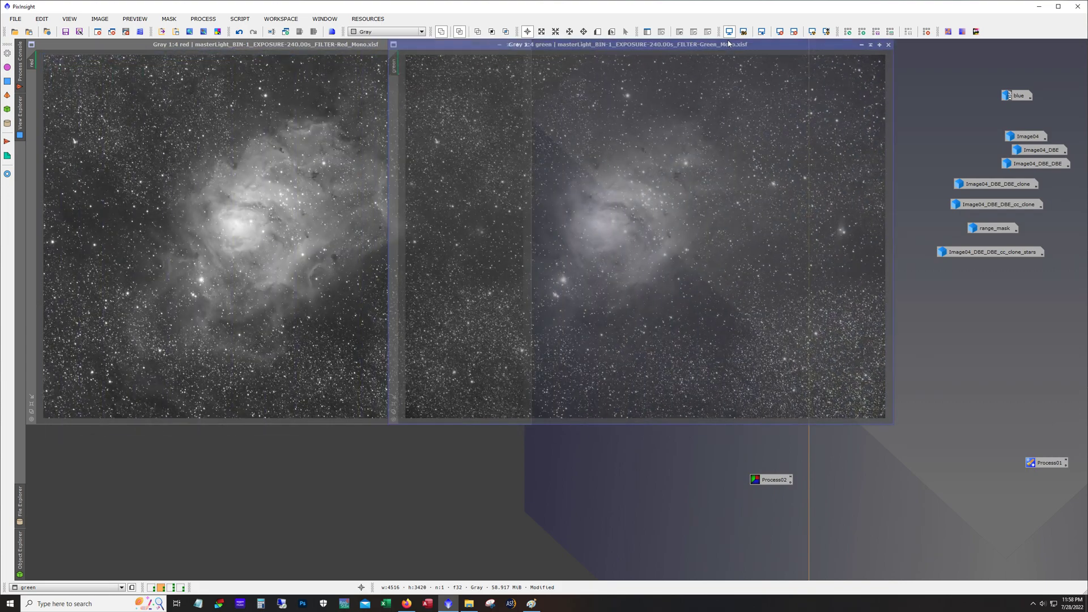
double_click(1017, 95)
drag(663, 138, 570, 196)
key(alt)
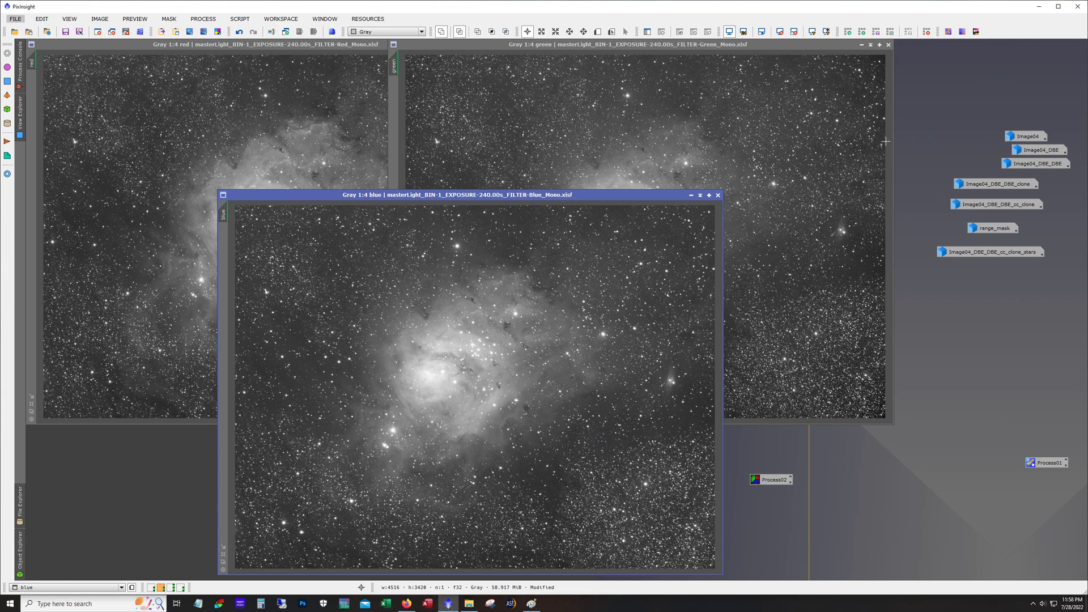
key(Escape)
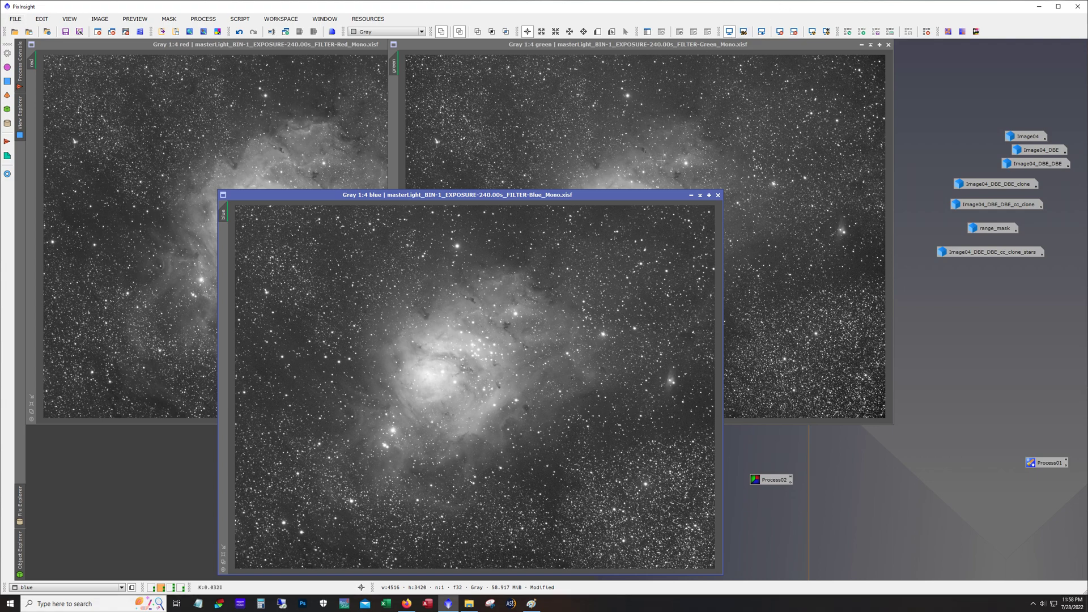
click(691, 195)
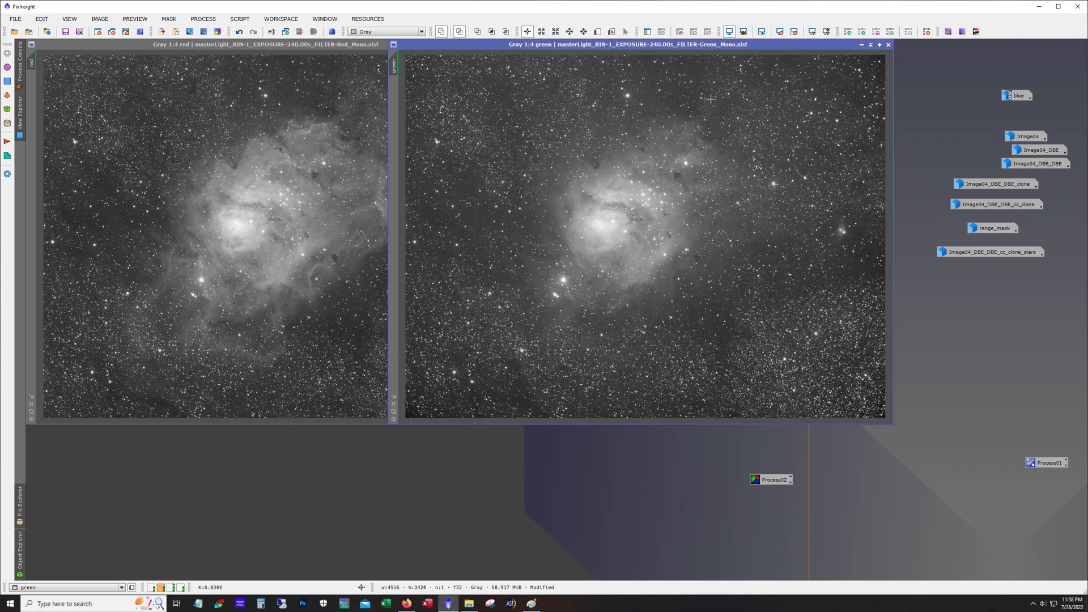
click(861, 44)
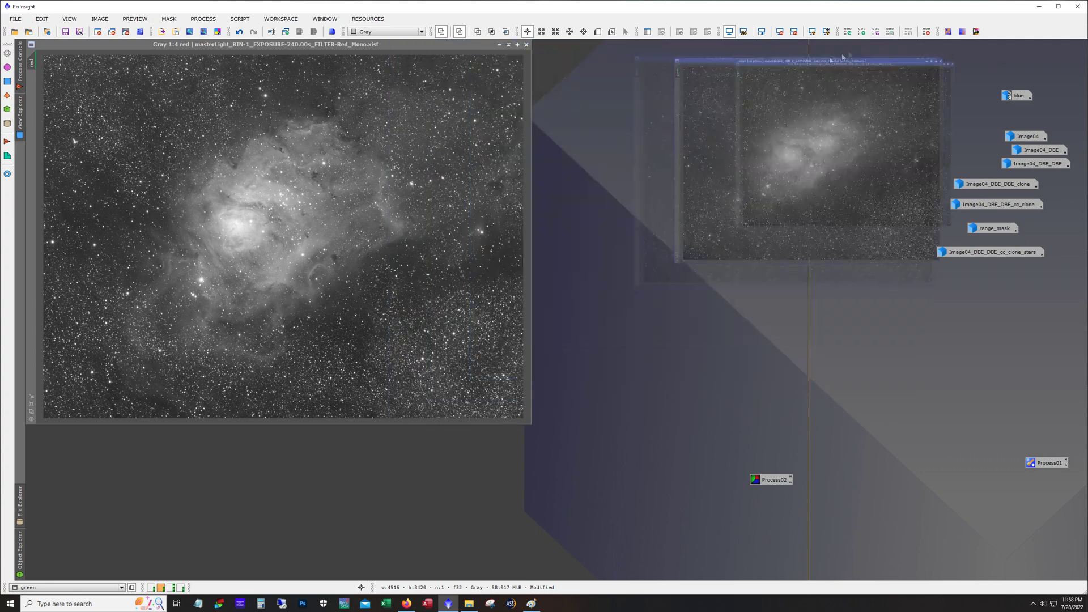
click(500, 44)
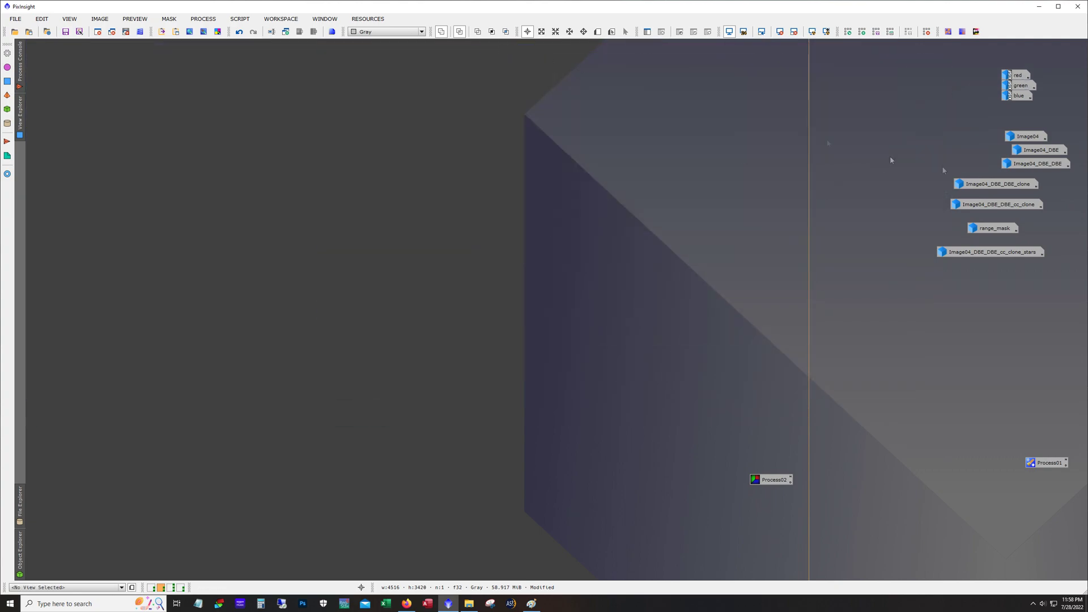
Open Image04 and give it a linked-channel auto screen stretch in ScreenTransferFunction.
double_click(1024, 140)
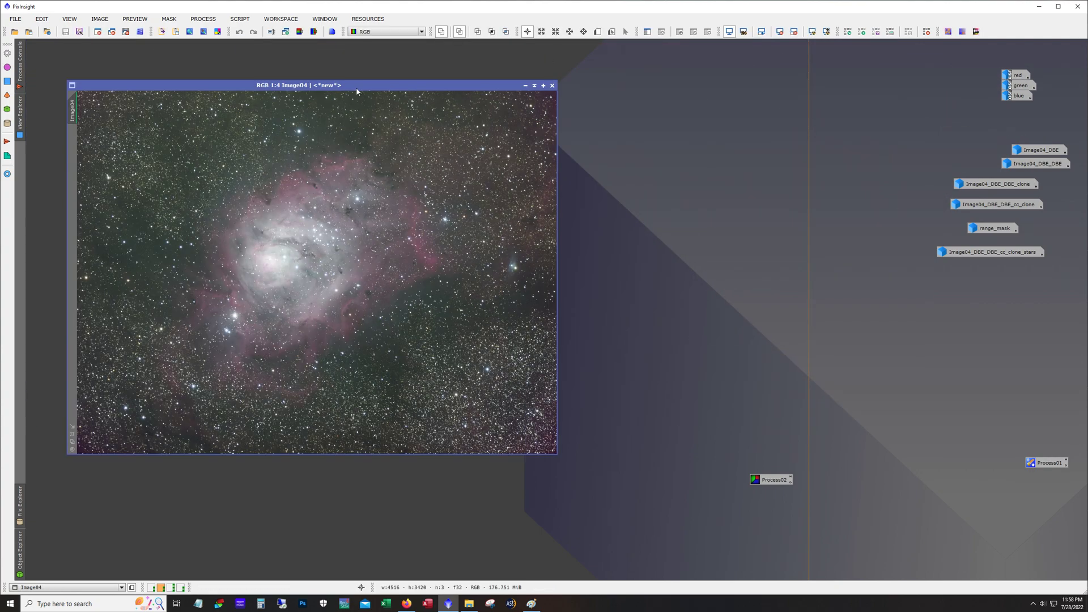
drag(356, 87, 377, 90)
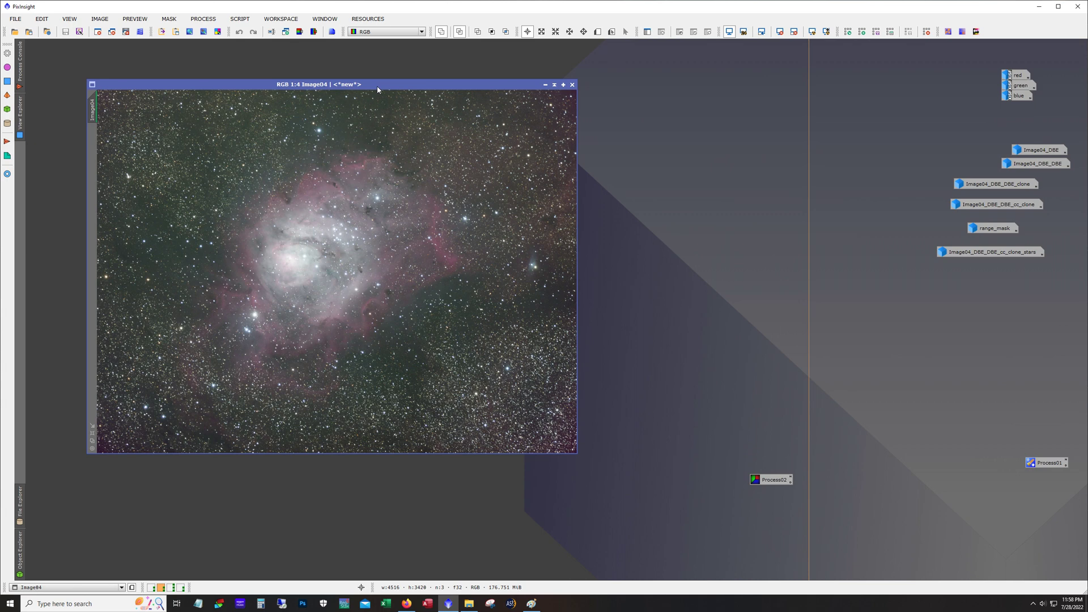
key(alt+s)
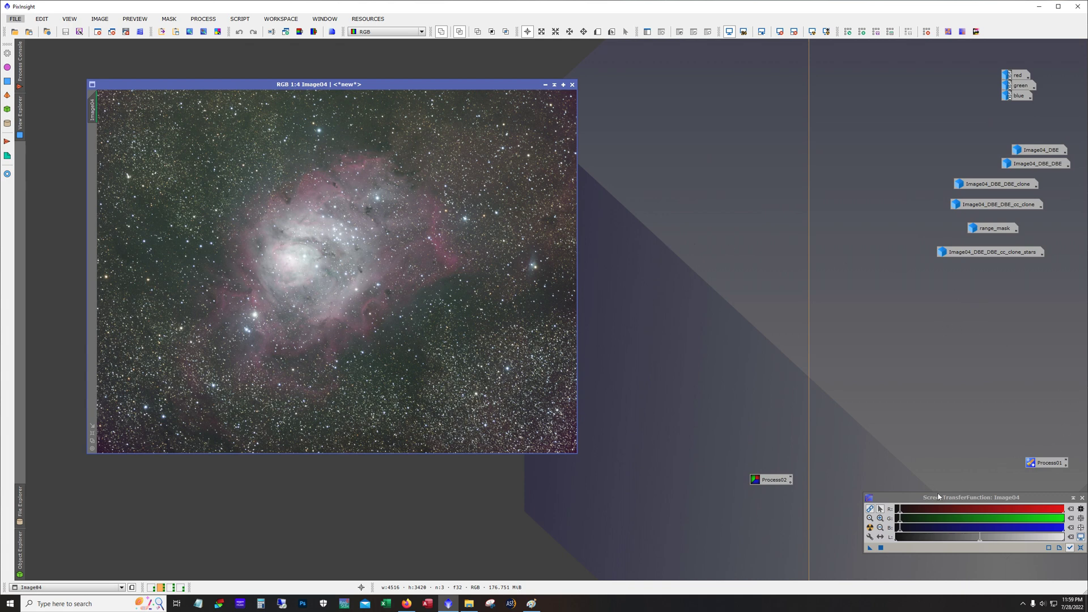
drag(941, 500, 918, 421)
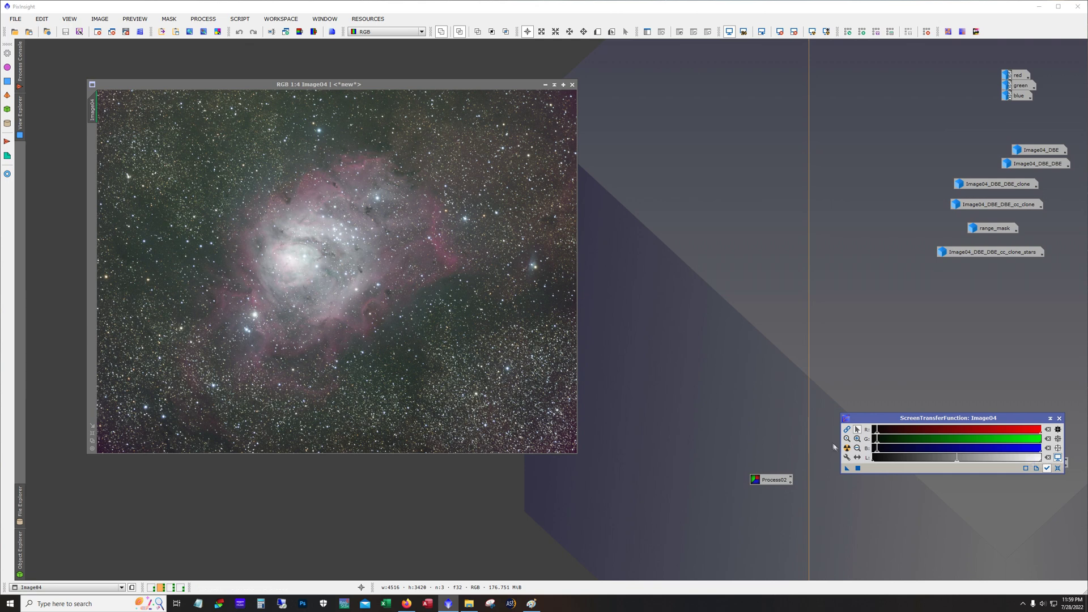
click(783, 494)
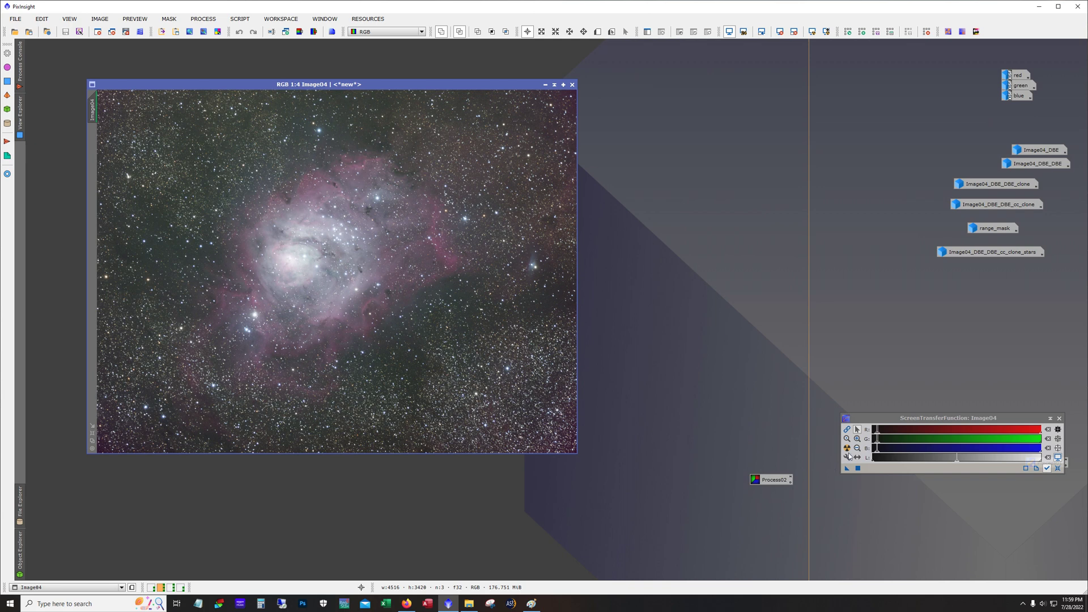
click(847, 449)
click(847, 430)
key(alt)
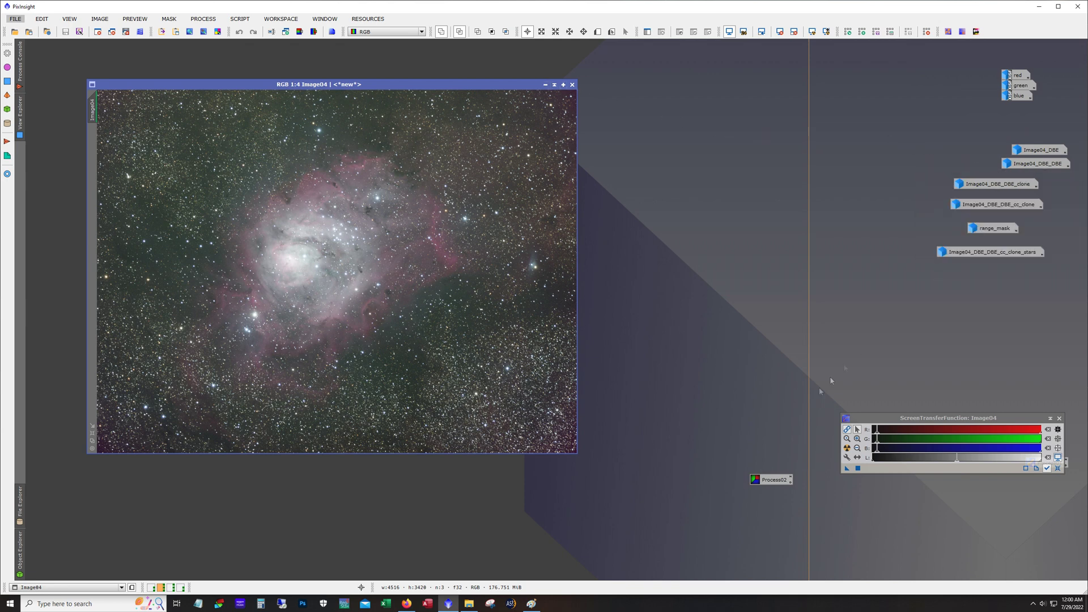
Open and then cancel the Process02 DynamicBackgroundExtraction session, and iconize Image04_DBE_DBE.
double_click(774, 481)
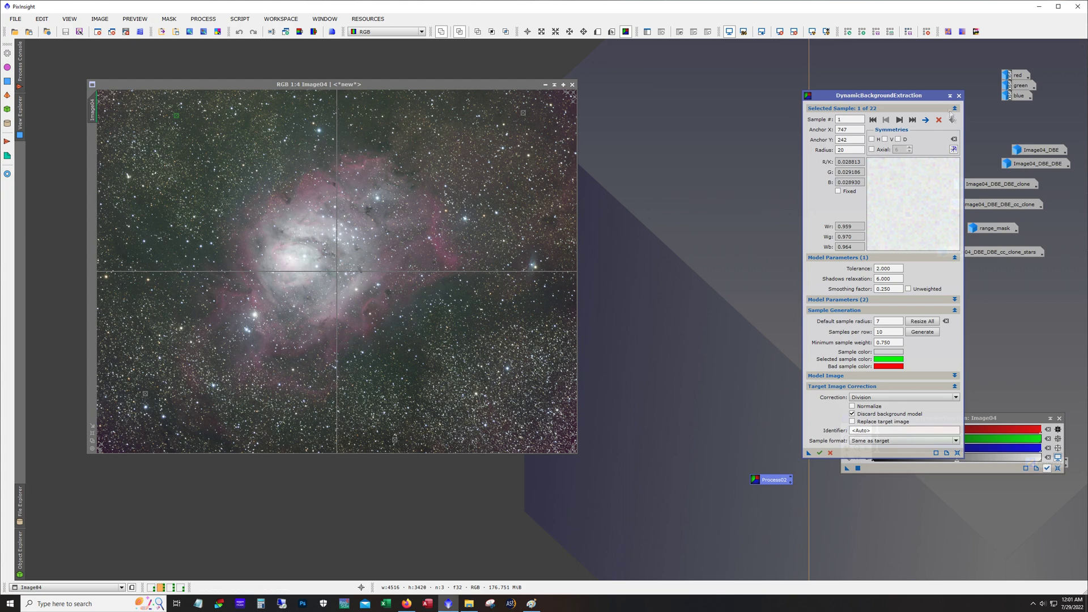
click(959, 96)
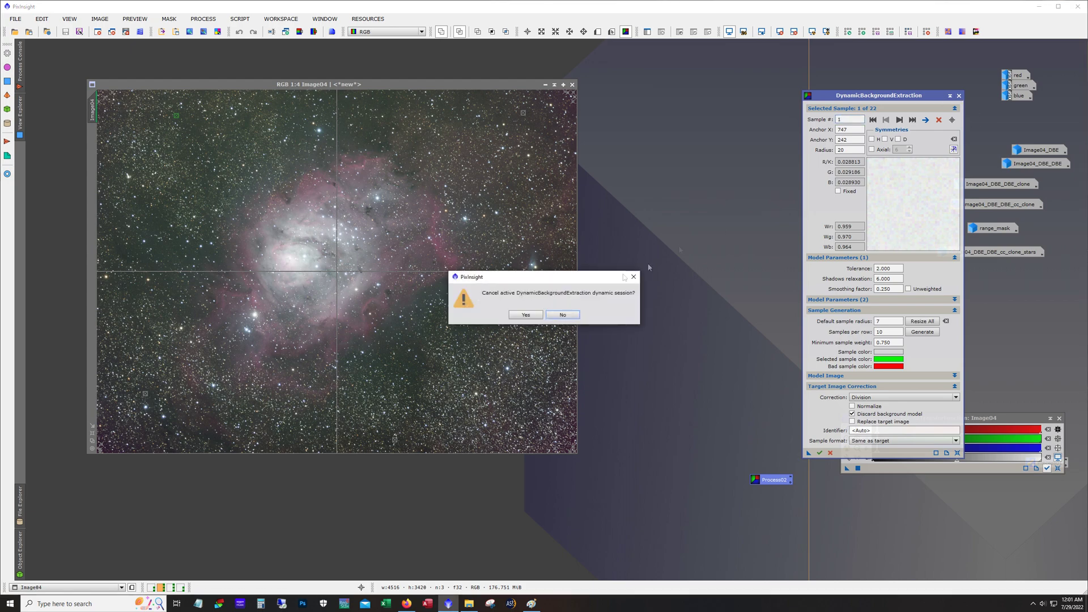
click(526, 315)
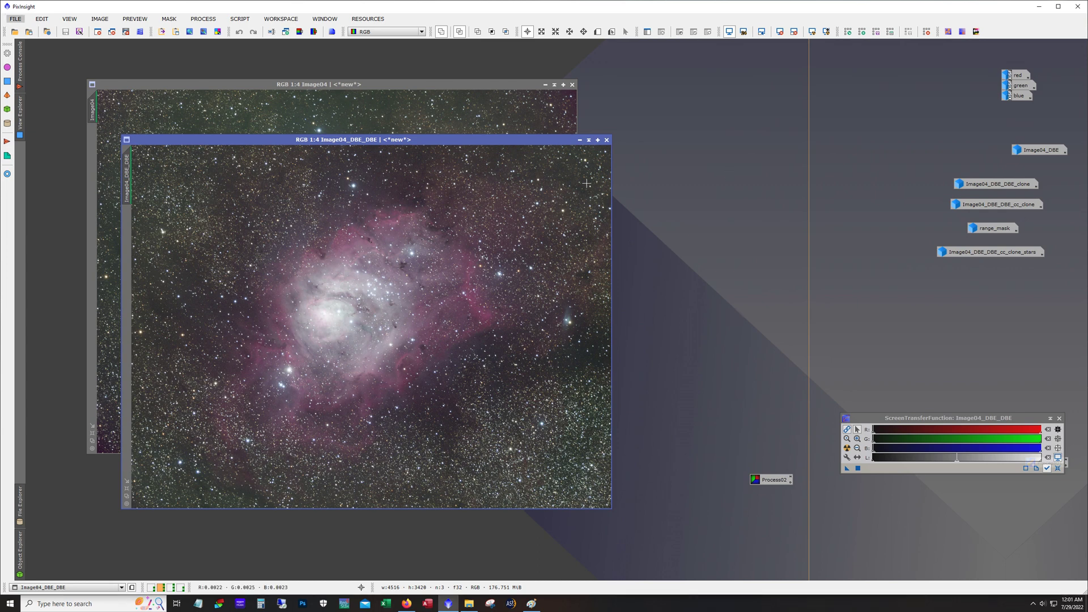
click(580, 140)
Iconize Image04, open the clone, and compare it with and without PhotometricColorCalibration, ending calibrated.
click(545, 85)
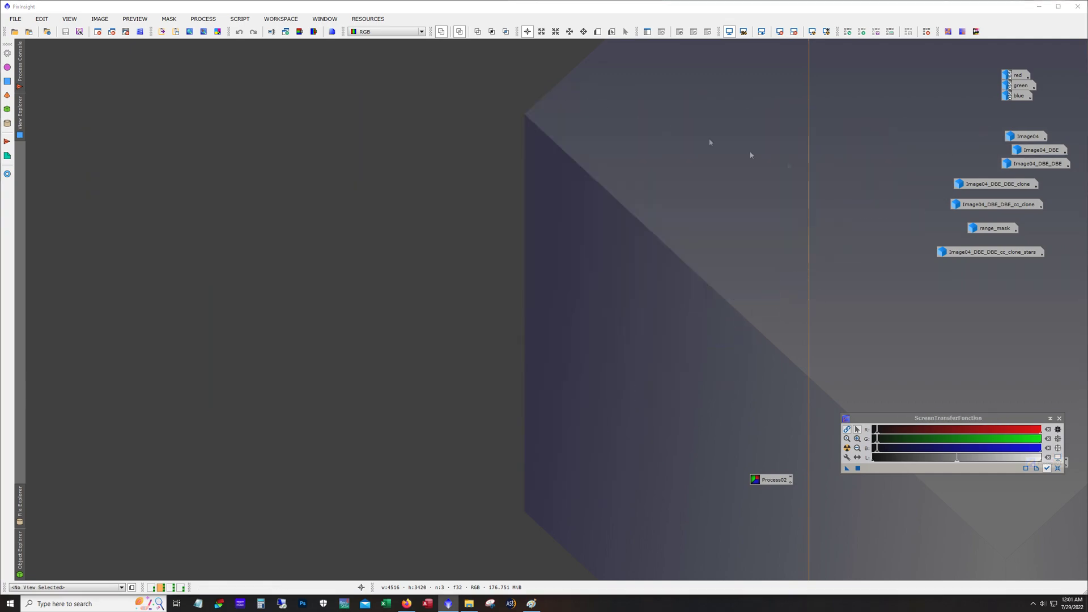
double_click(981, 184)
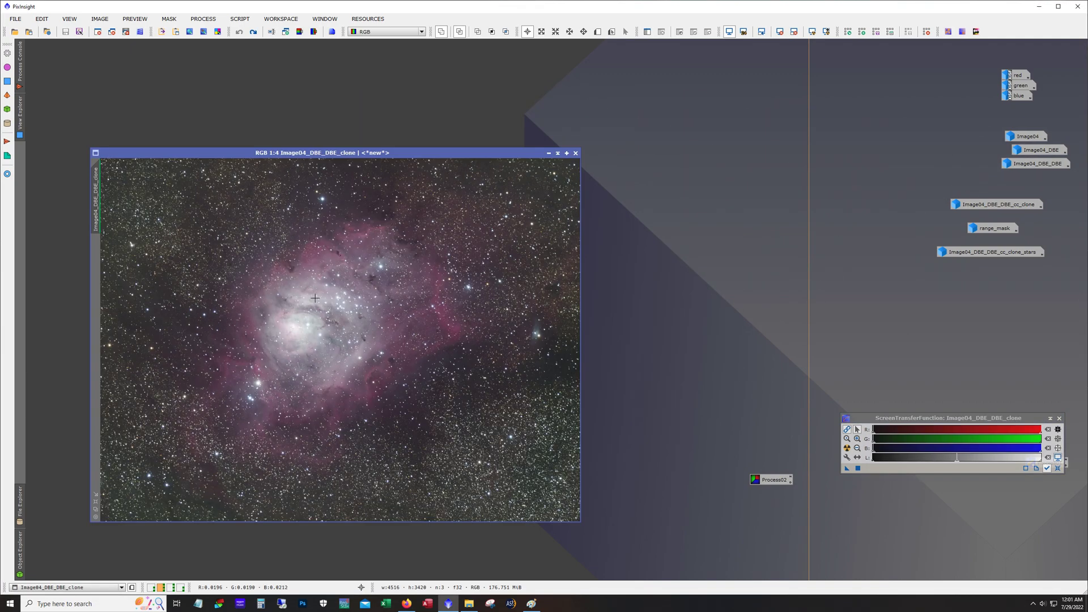
click(253, 33)
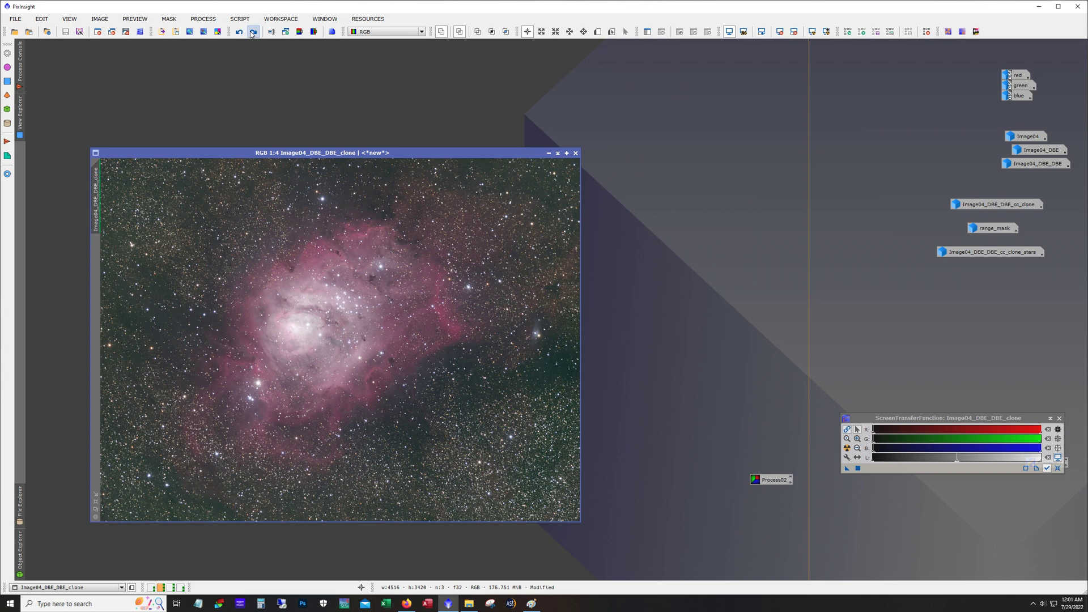
click(253, 32)
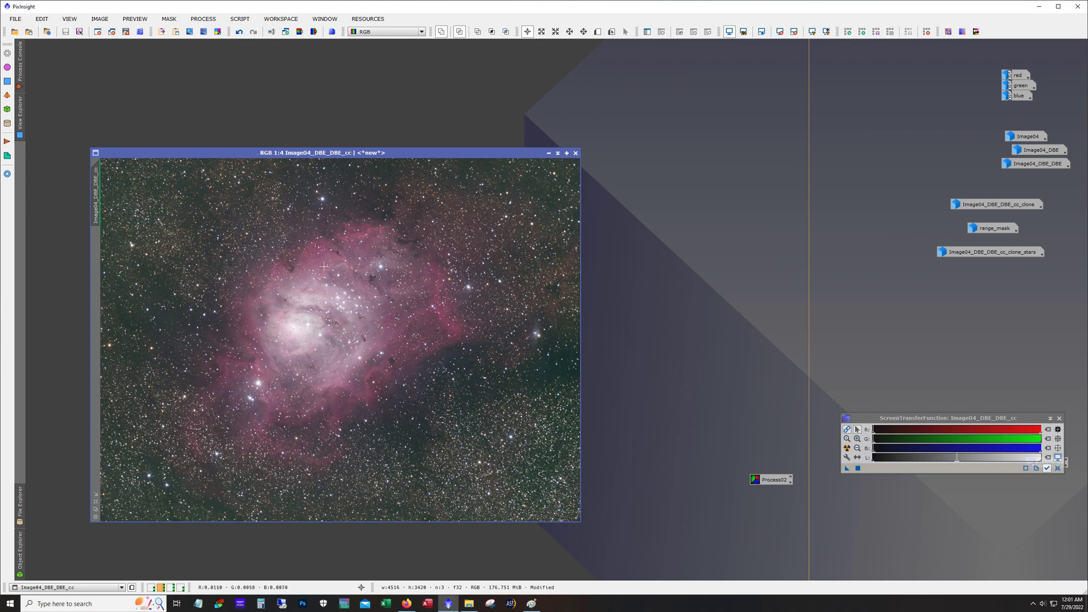
click(241, 33)
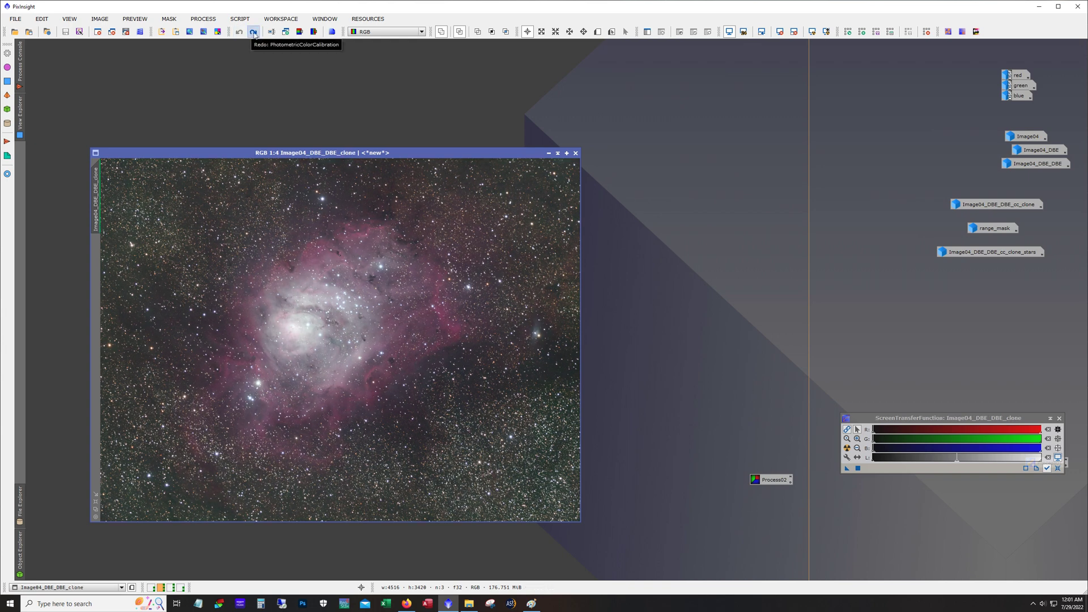
click(255, 34)
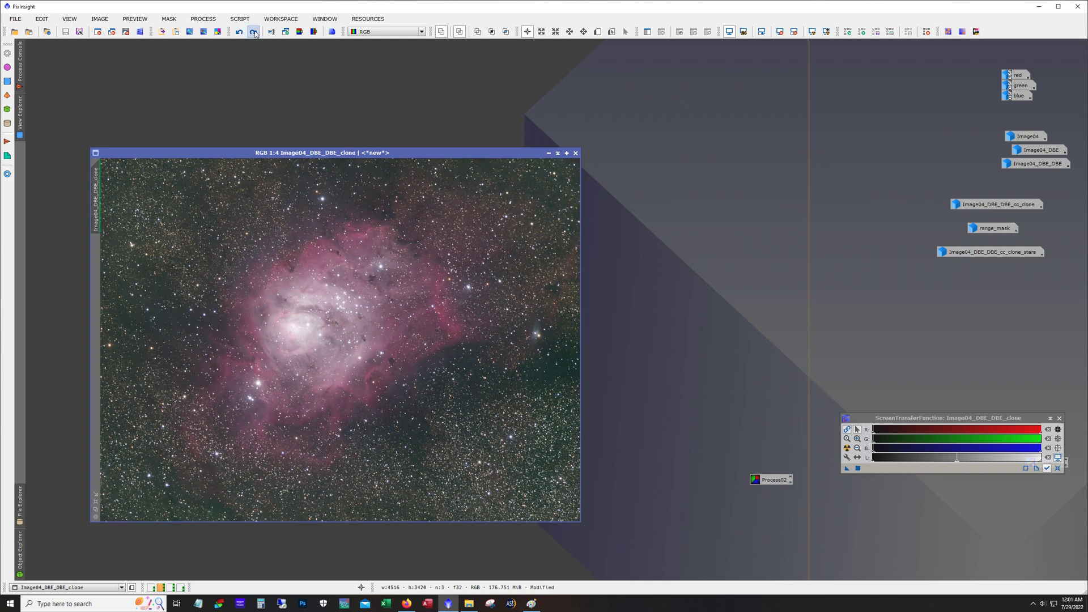
click(254, 33)
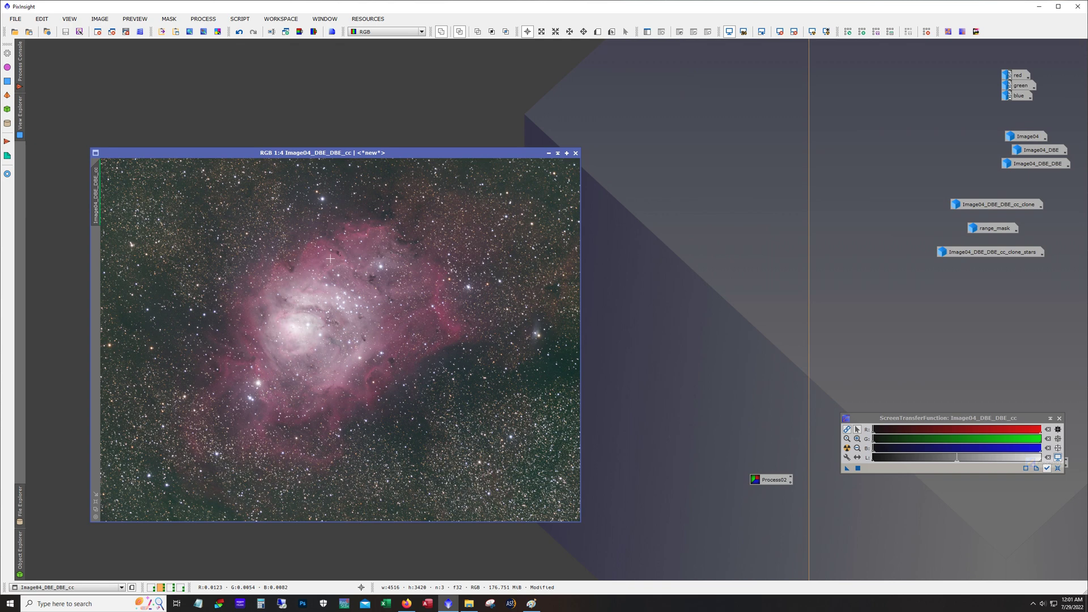
Review PhotometricColorCalibration from the Process menu, then close the tool.
click(203, 19)
mouse_move(272, 83)
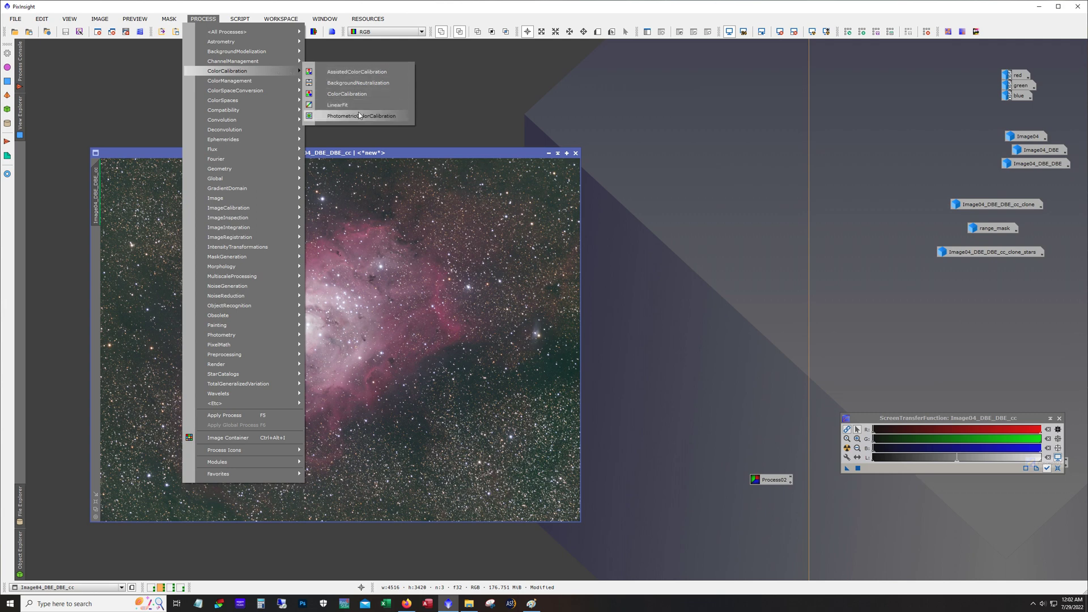
click(360, 116)
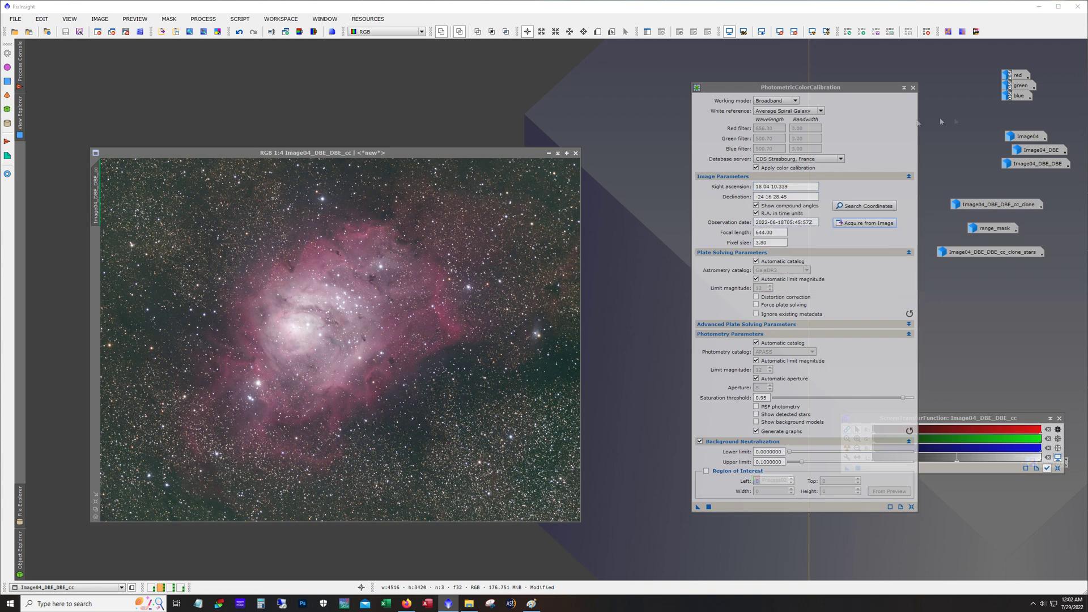
click(904, 88)
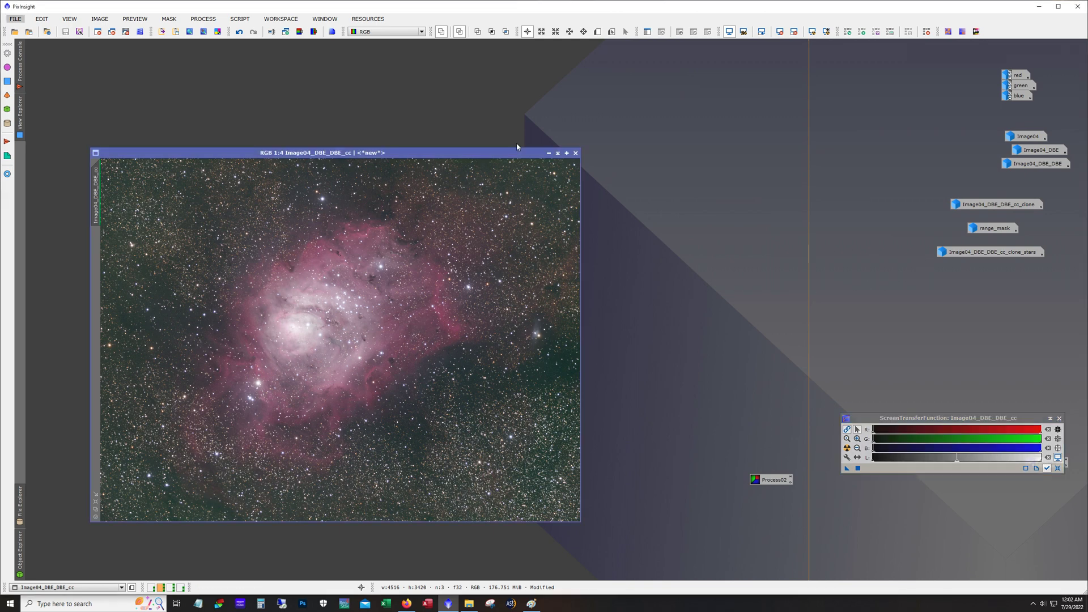
click(547, 154)
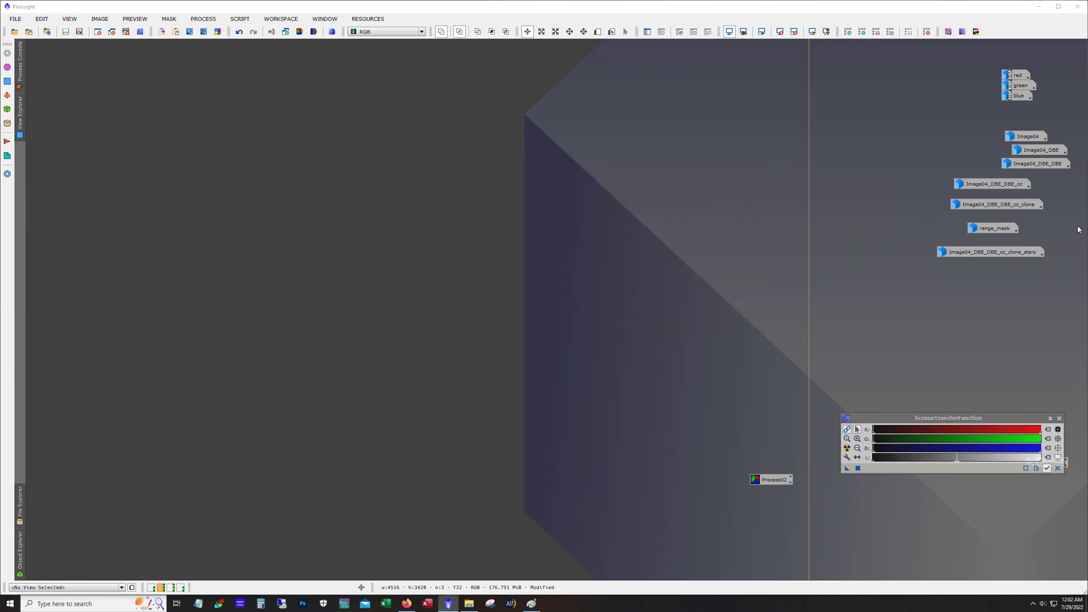
Open Image04_DBE_DBE_cc_clone, browse the EZ Processing Suite scripts, and undo back to the starless nebula.
double_click(1014, 205)
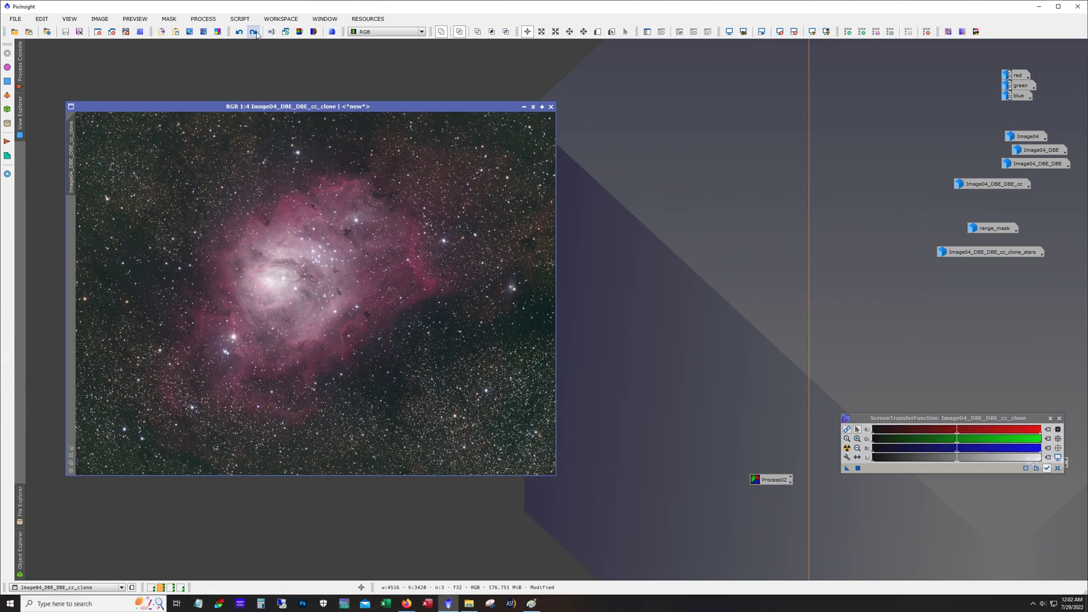
click(240, 19)
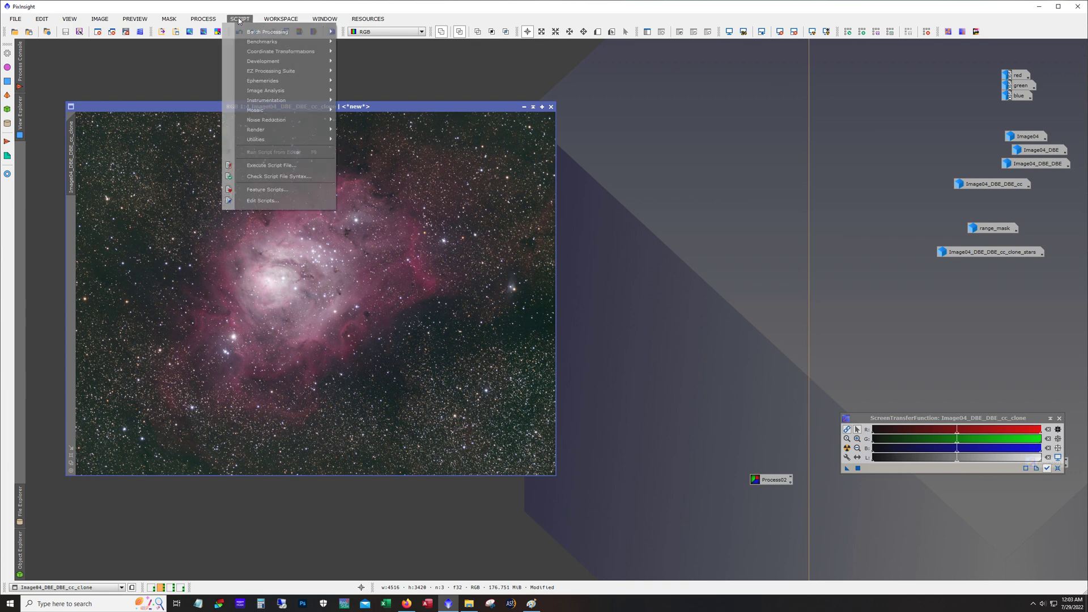
mouse_move(290, 74)
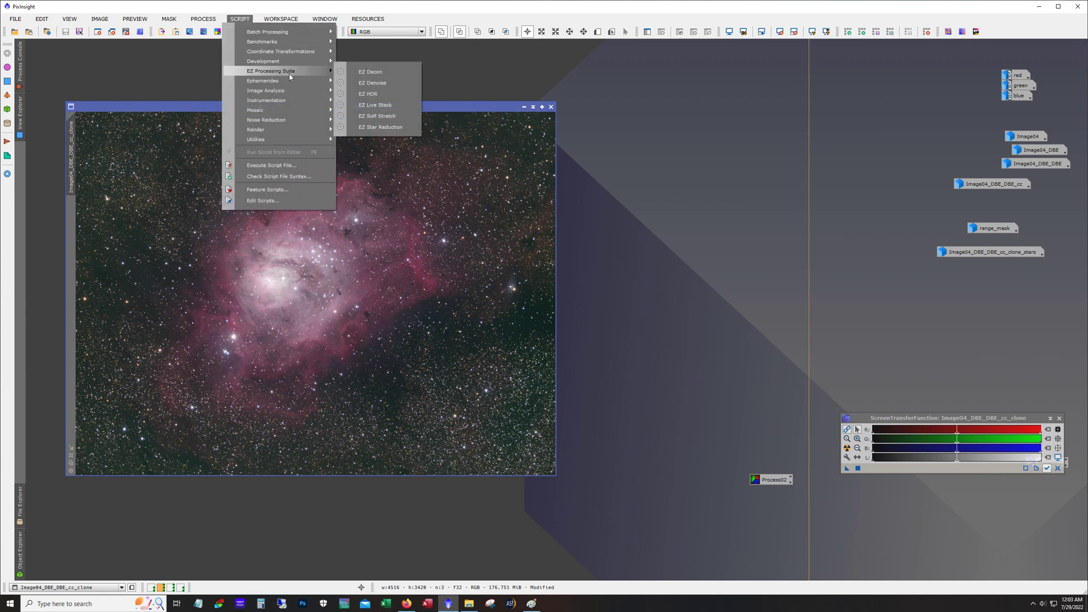
click(399, 117)
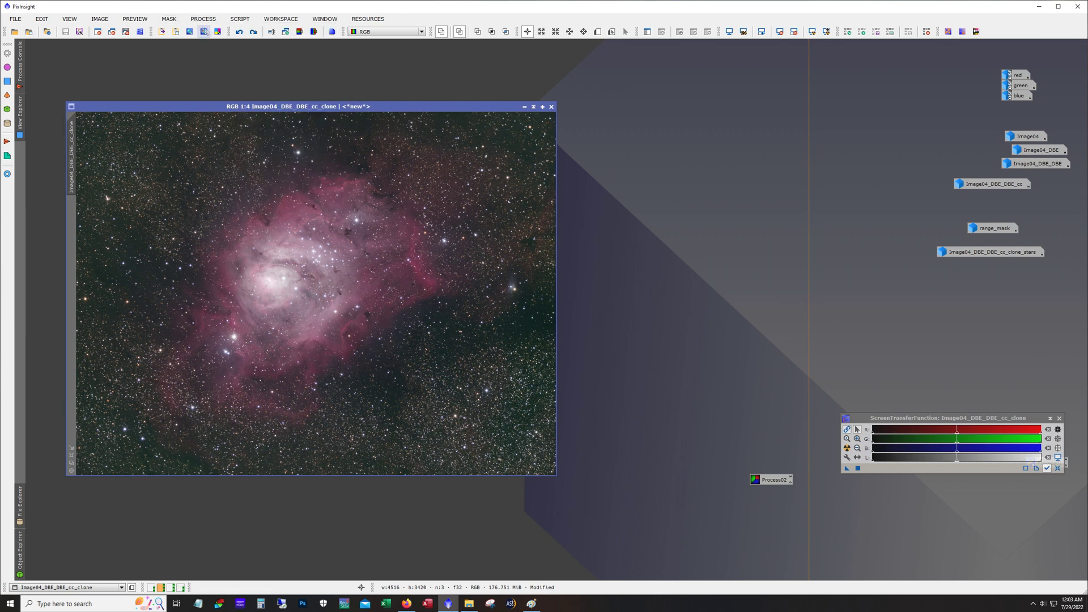
click(254, 34)
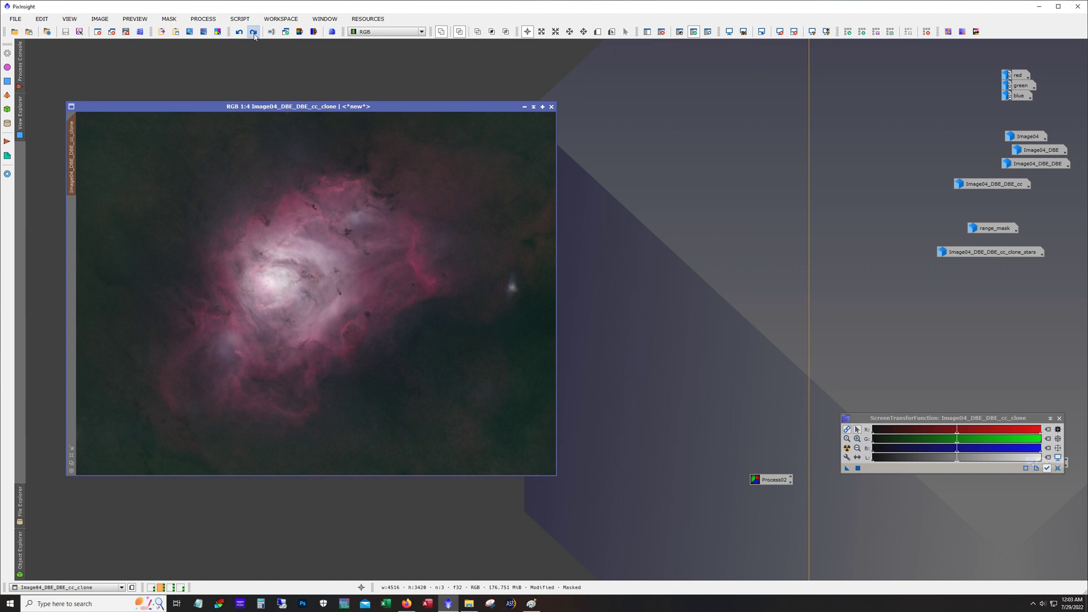
click(254, 32)
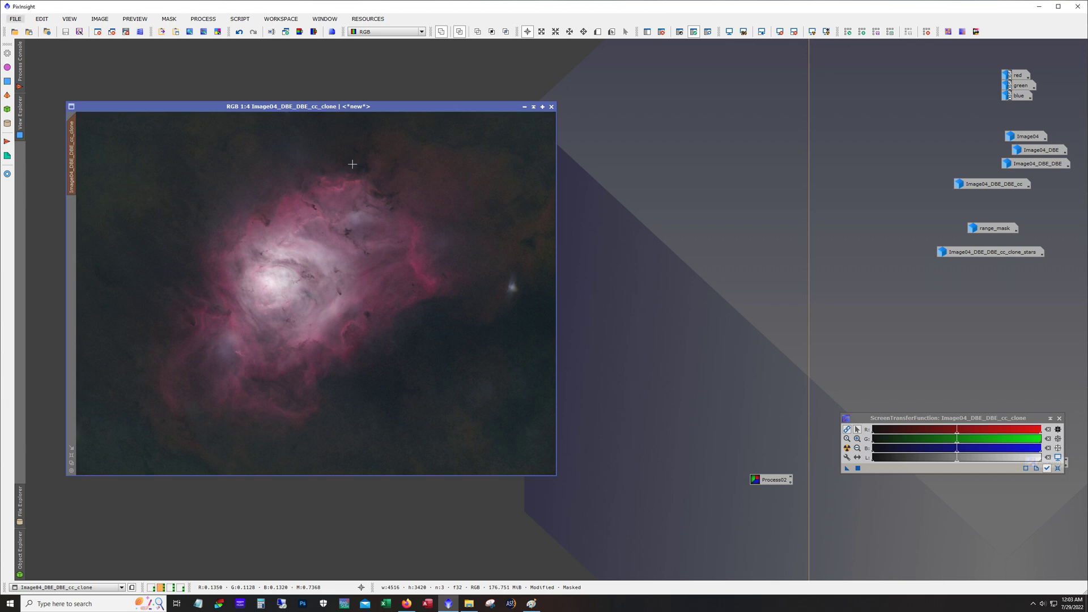
Open m8_lum_5hrs enlarged in workspace 1, inspect it zoomed in, then open Image04_DBE_DBE_cc_L_registered.
click(153, 589)
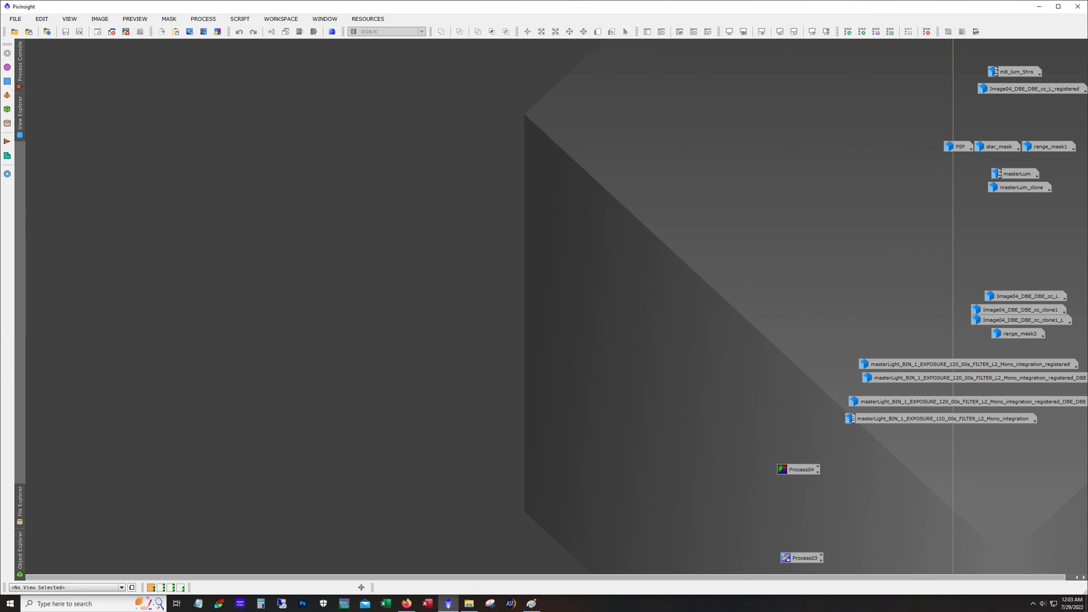
double_click(1015, 72)
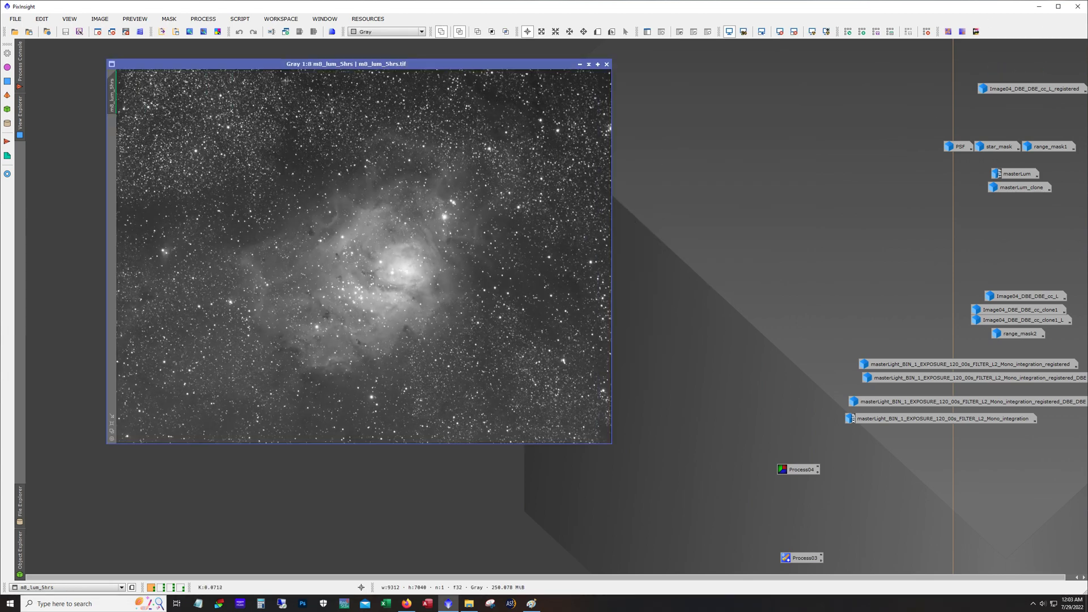
drag(287, 67, 265, 67)
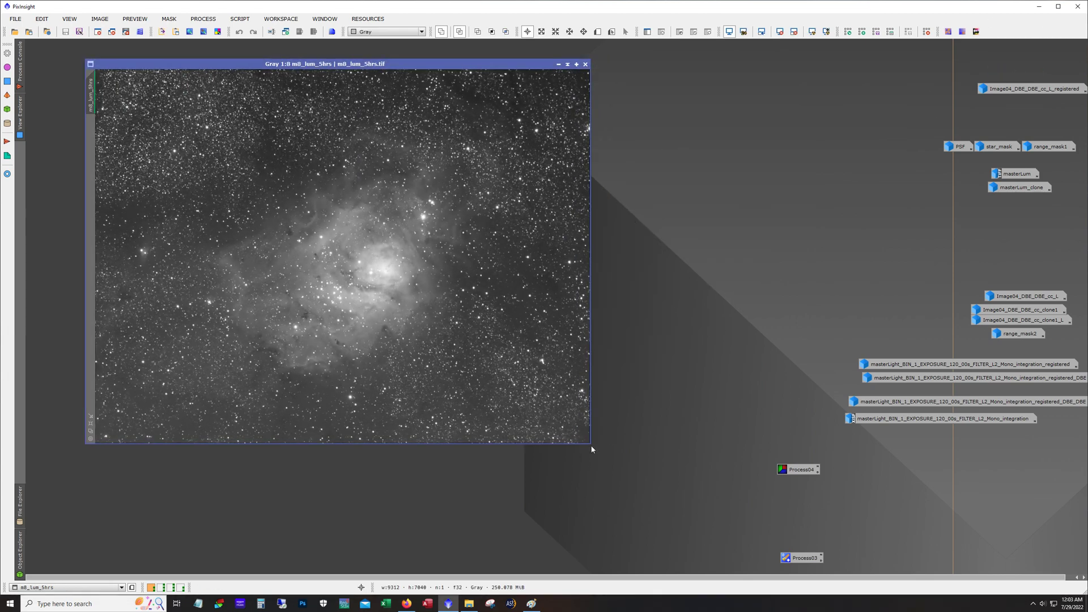
drag(590, 443, 701, 492)
scroll(470, 323, up, 6)
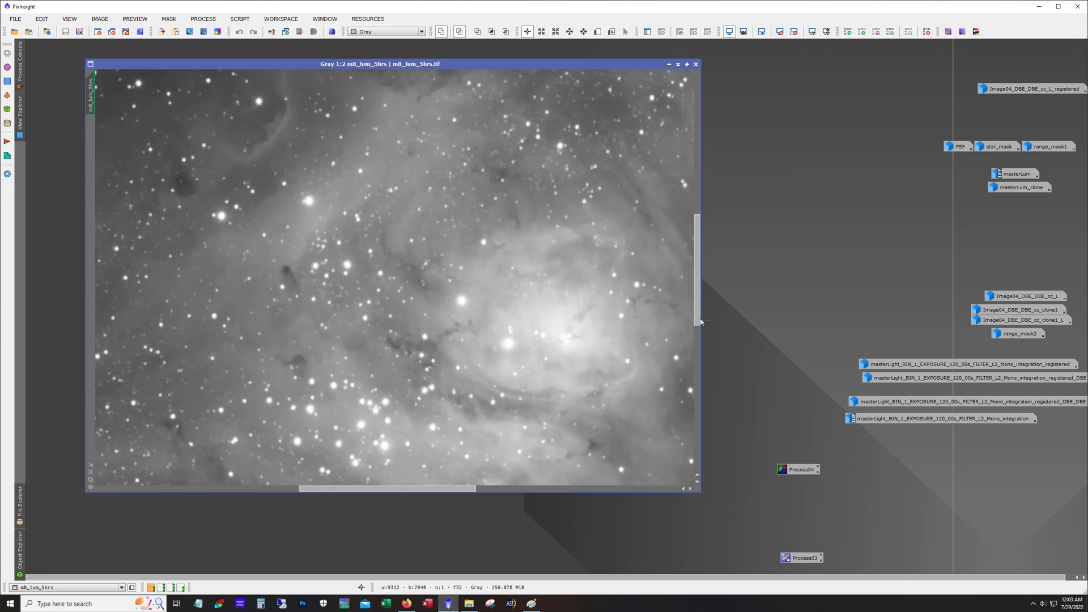
drag(698, 321, 712, 346)
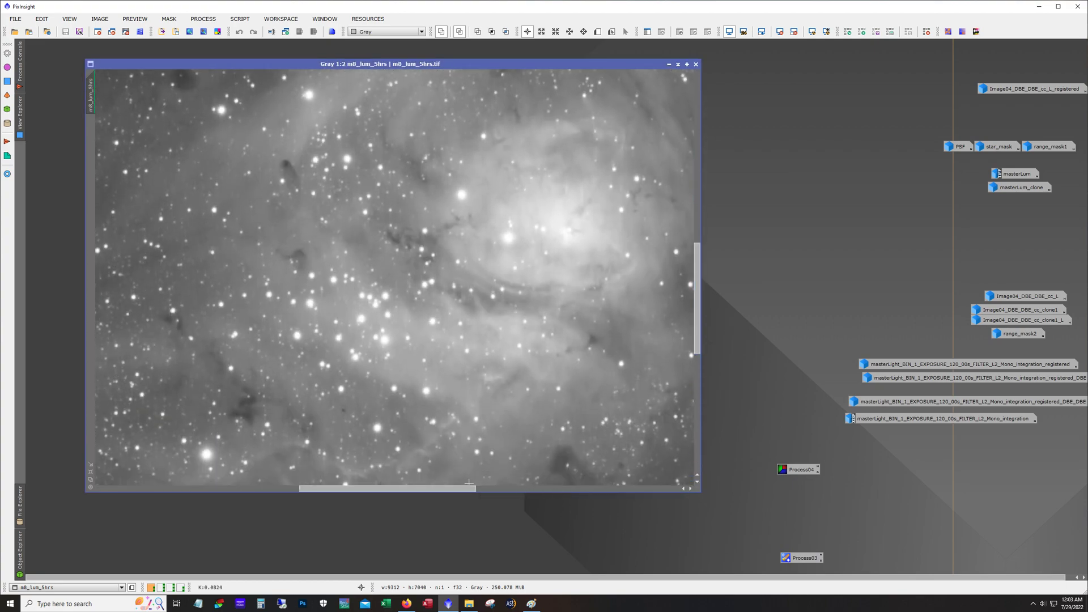
drag(468, 487, 521, 487)
mouse_move(698, 340)
mouse_down()
mouse_move(712, 243)
mouse_move(714, 351)
mouse_up()
scroll(543, 314, down, 2)
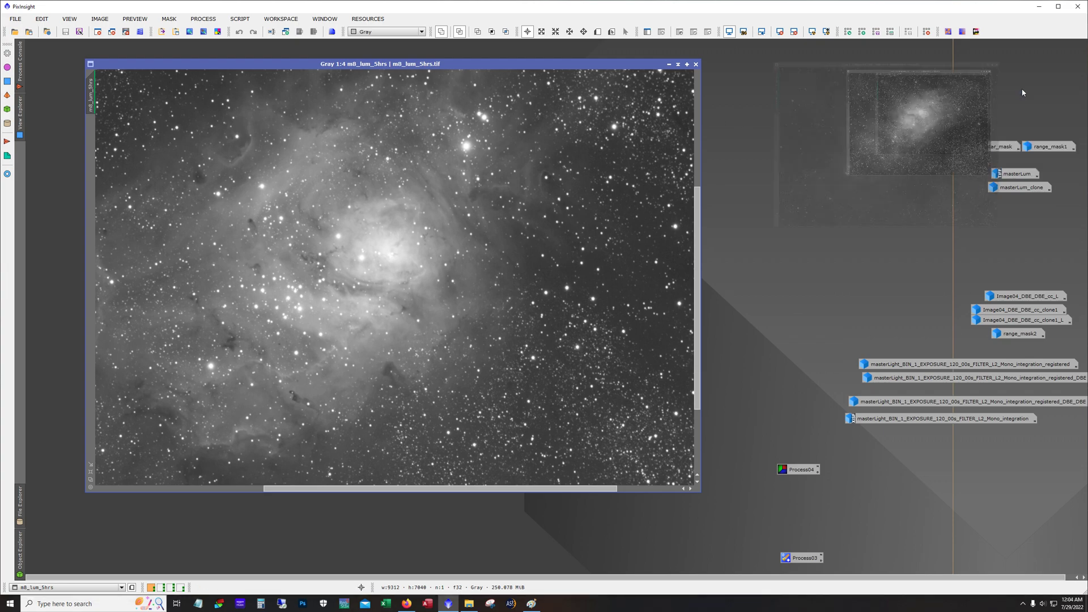
double_click(1023, 89)
Place L_registered over m8_lum_5hrs, then unmask the colour clone and test-extract its CIE L* channel.
drag(858, 50, 402, 181)
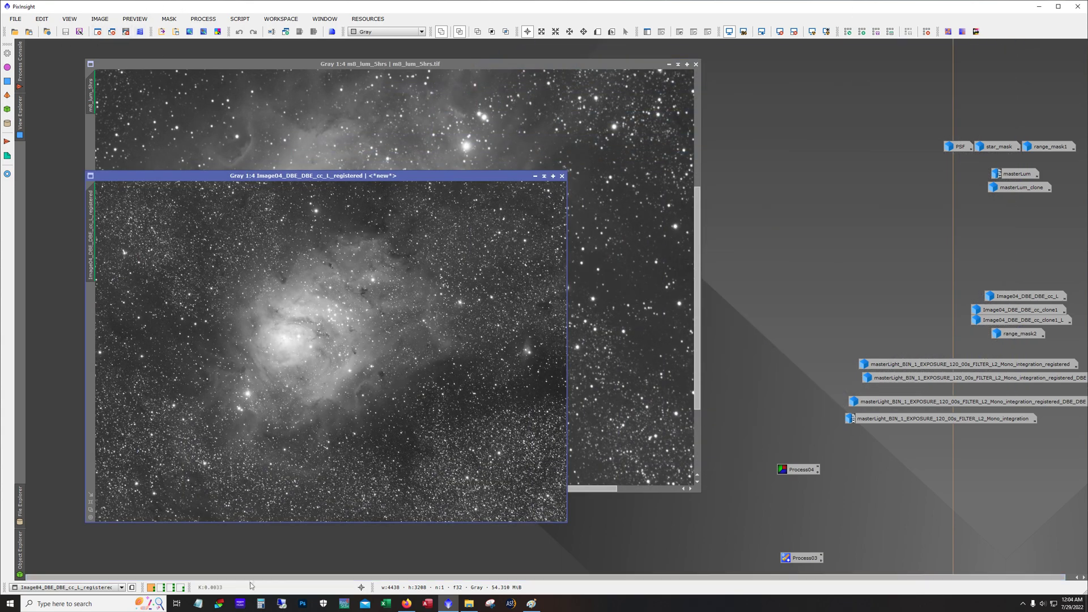
click(161, 588)
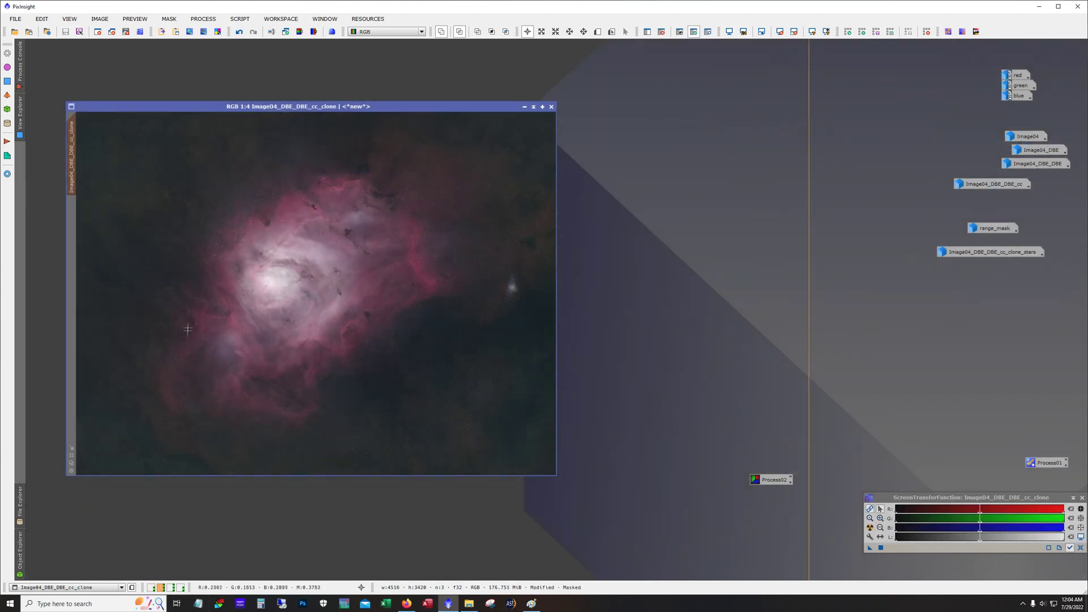
click(662, 31)
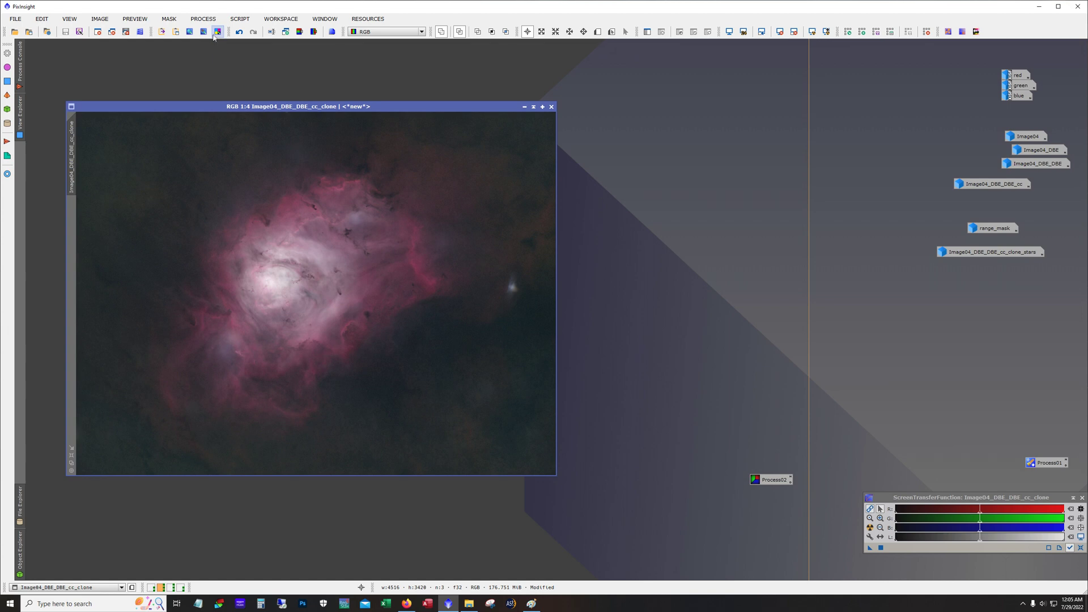
click(301, 33)
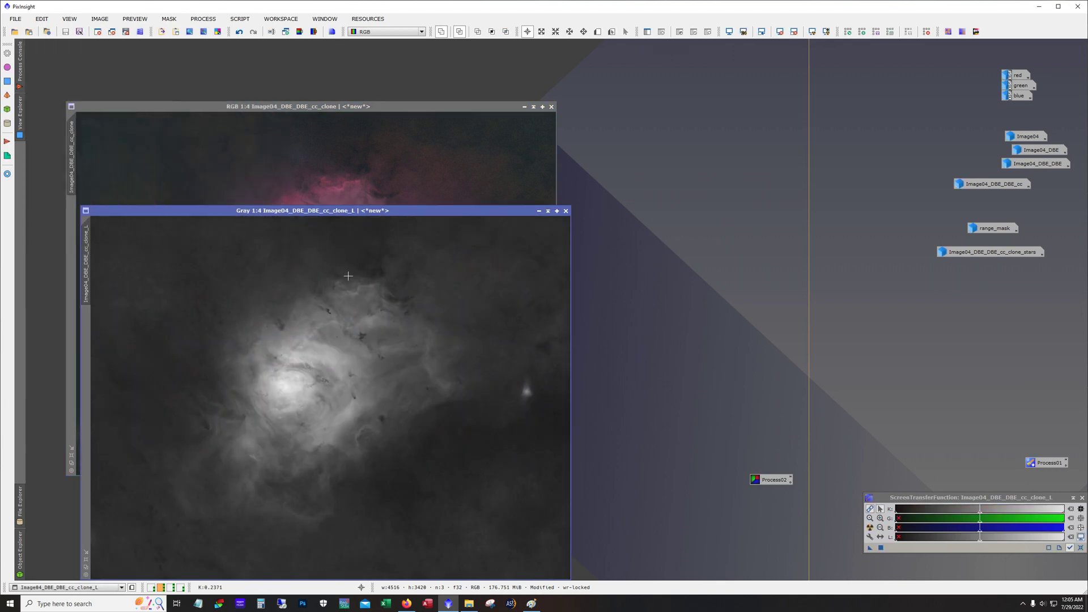
drag(312, 211, 451, 147)
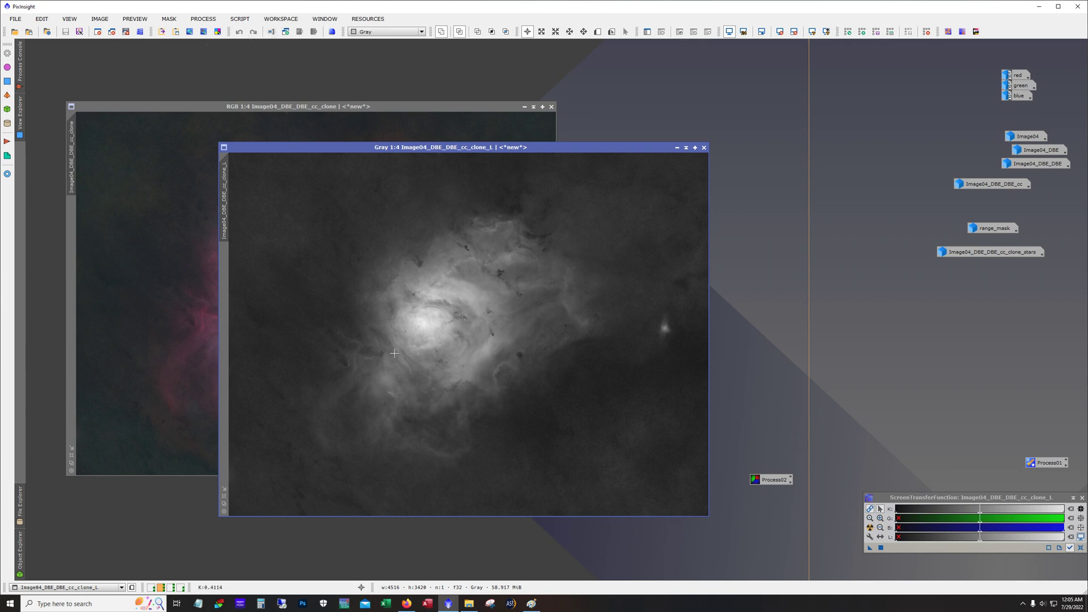
click(704, 148)
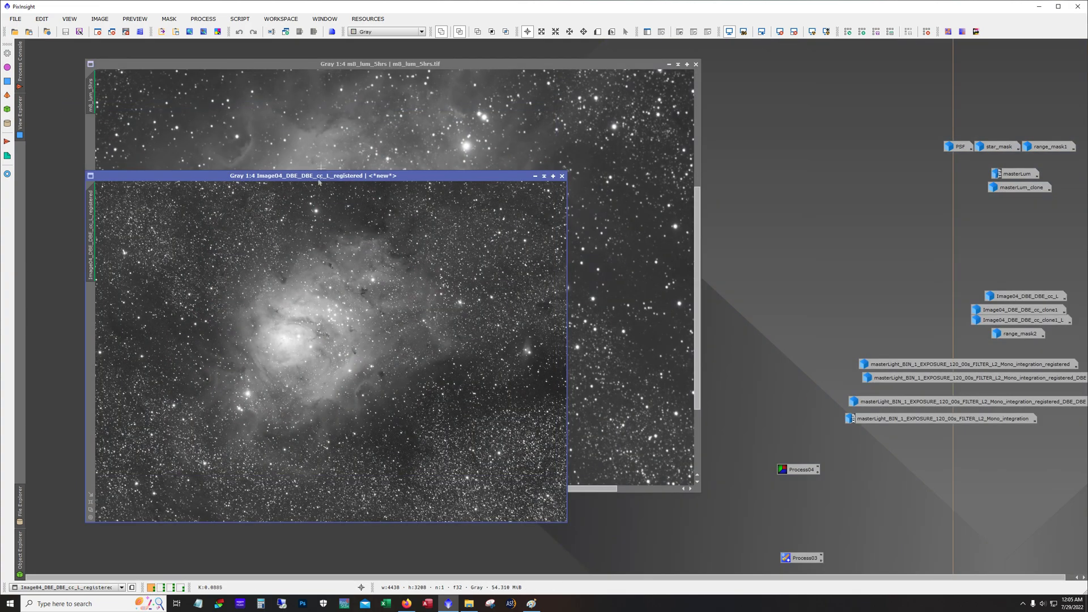
Minimize m8_lum_5hrs and Image04_DBE_DBE_cc_L_registered, then open masterLum.
drag(319, 178, 389, 137)
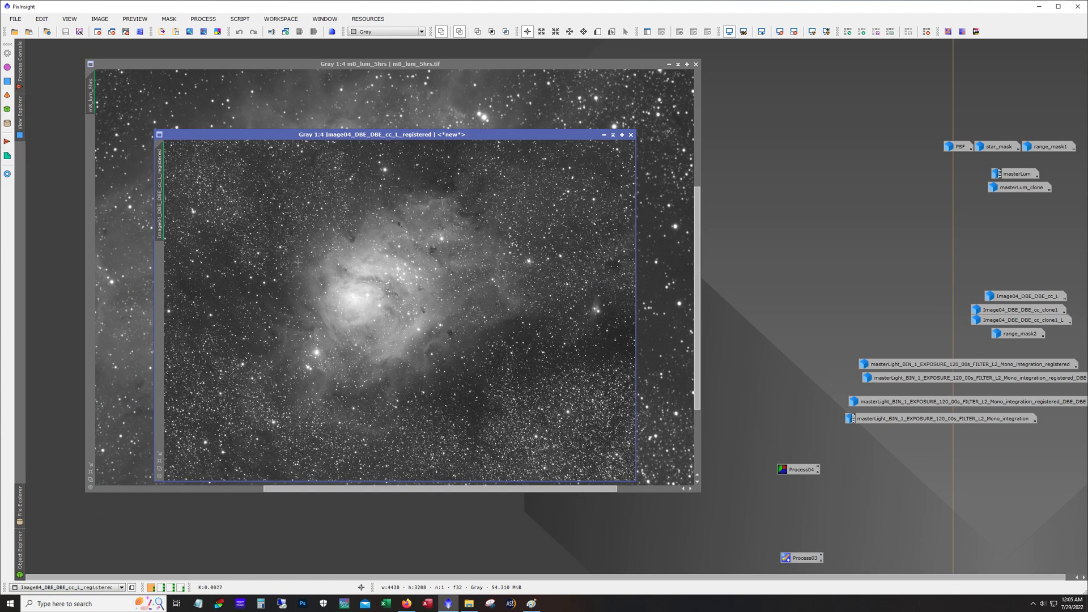
click(122, 255)
scroll(233, 226, down, 5)
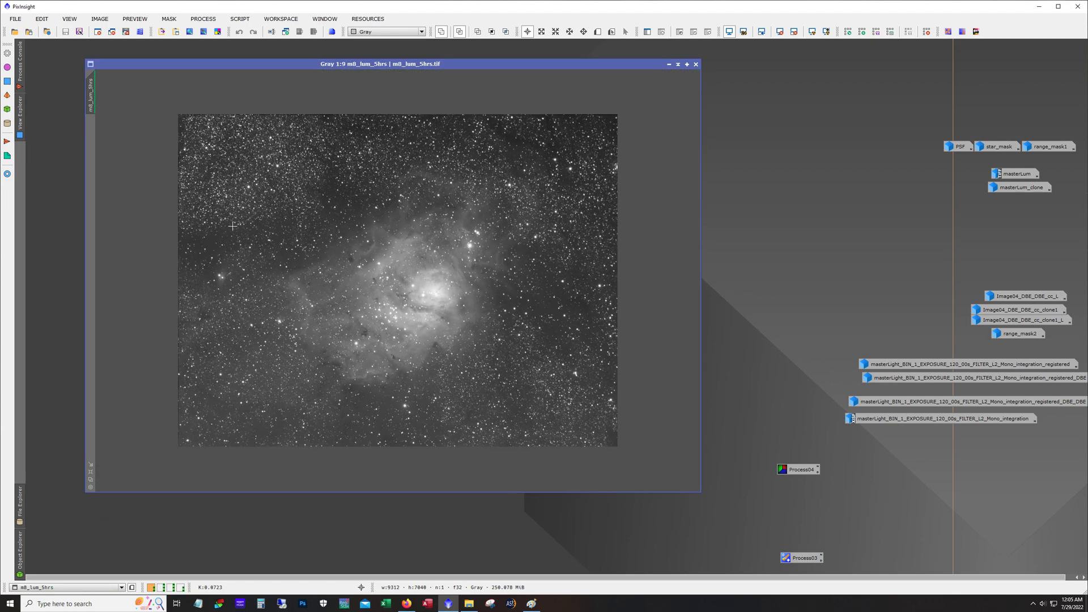
click(670, 64)
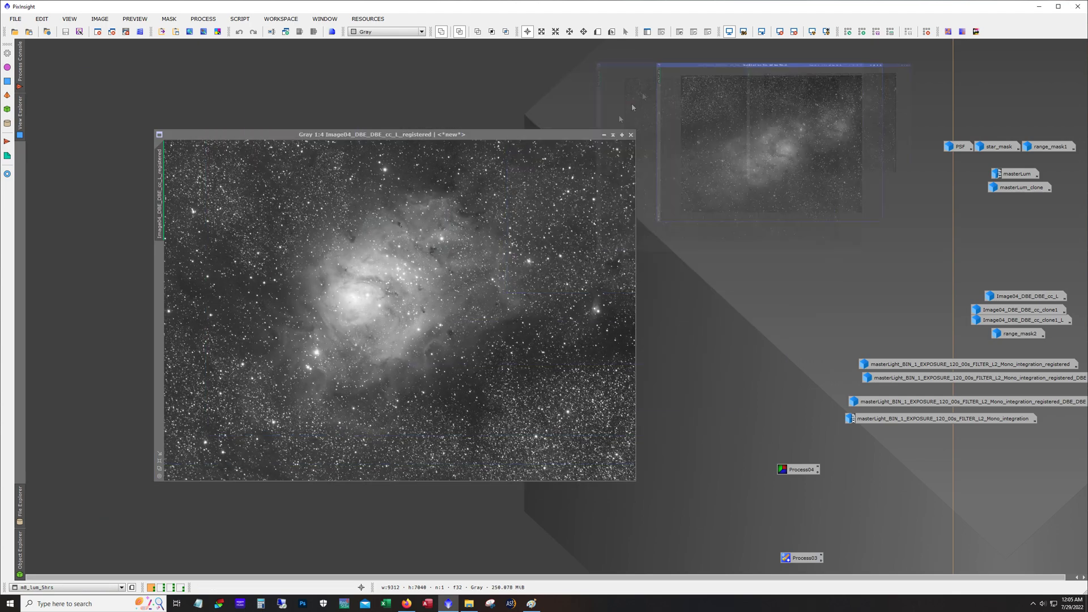
click(604, 134)
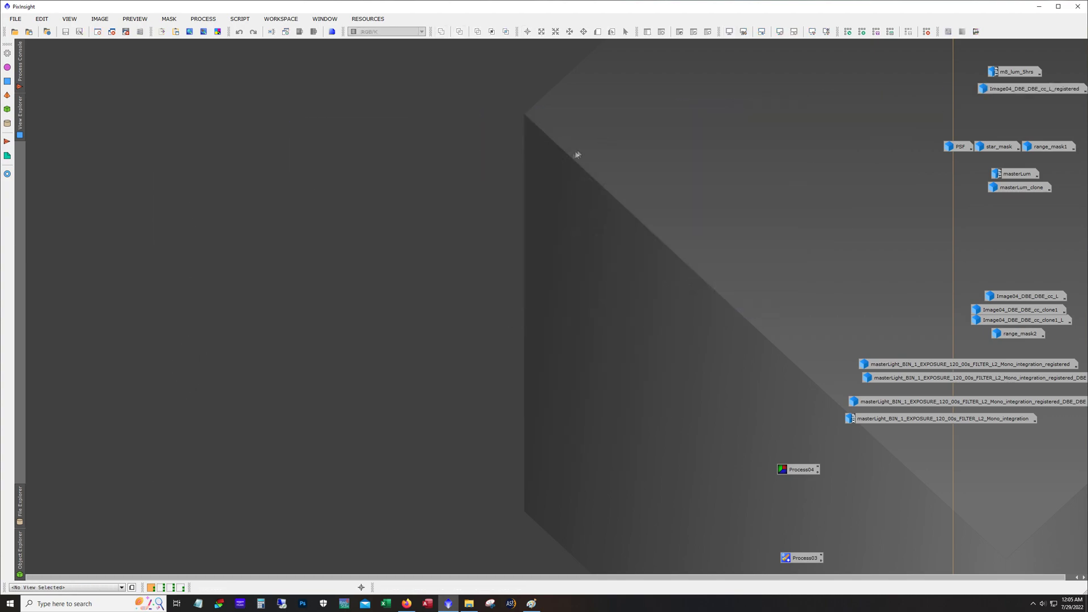
double_click(1012, 173)
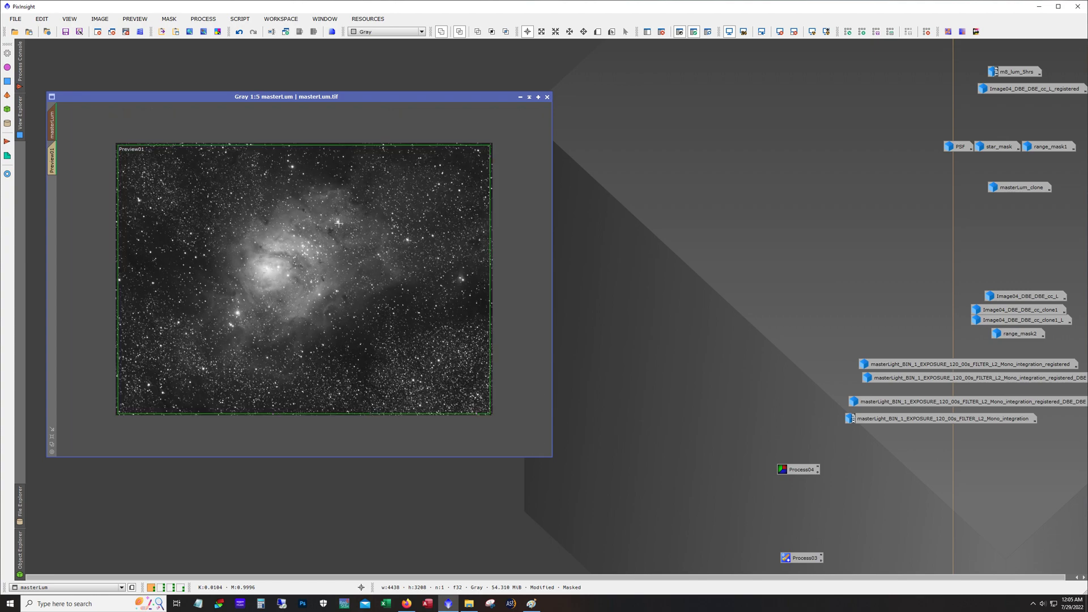
Zoom masterLum to 2:1 and compare it with and without its last processing step, ending applied.
scroll(338, 224, up, 1)
click(240, 32)
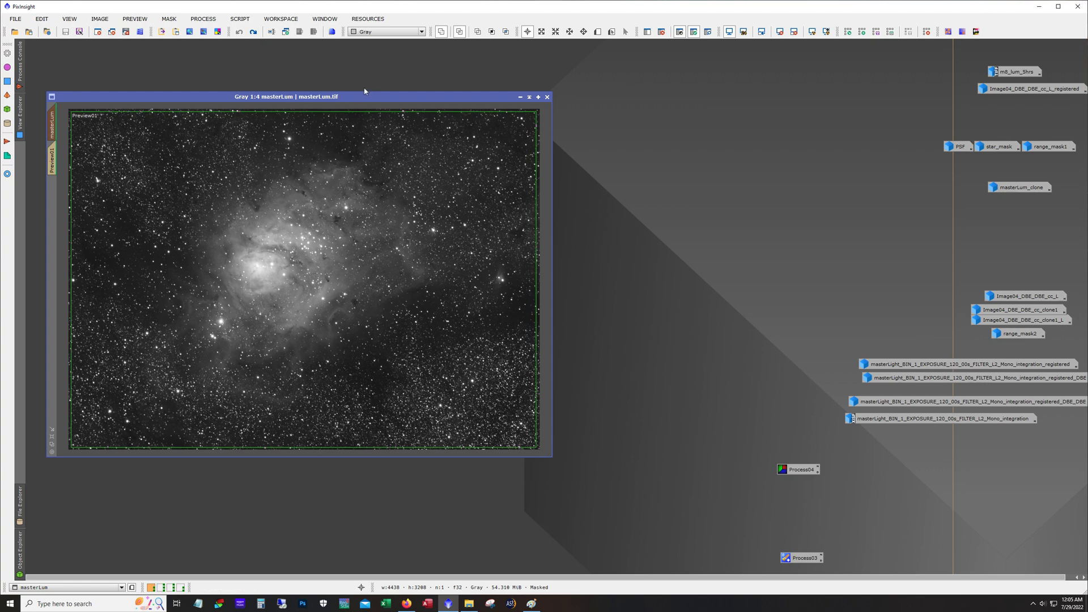
drag(365, 91, 414, 76)
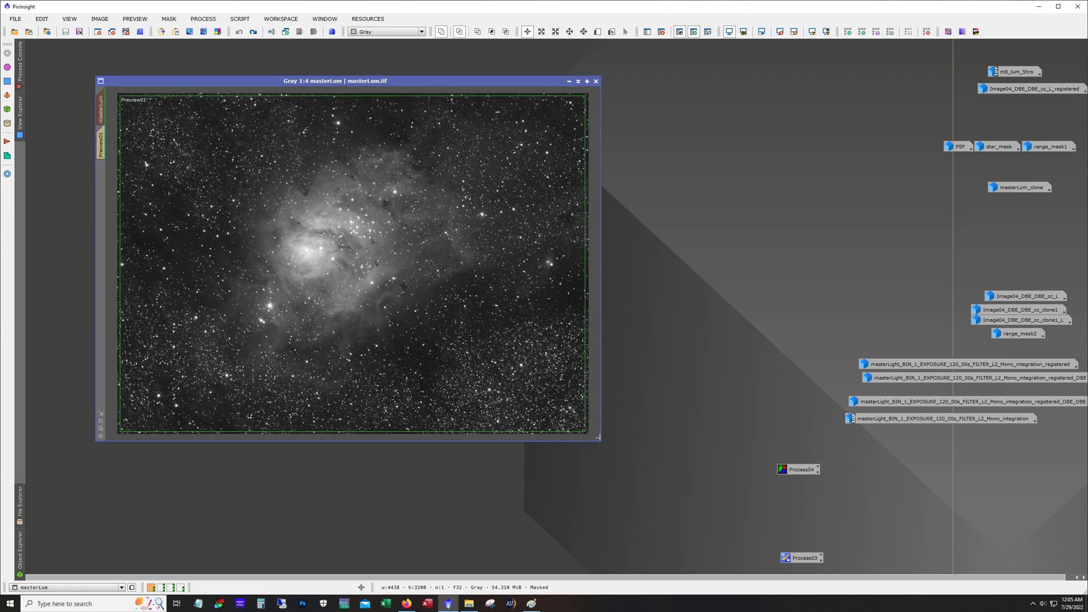
scroll(356, 232, up, 4)
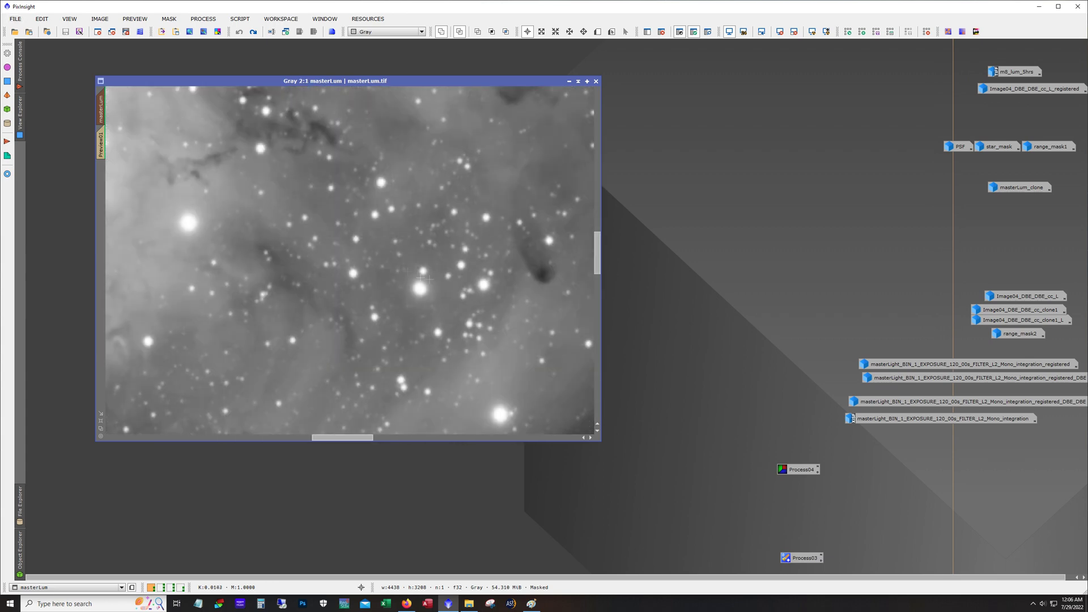
click(255, 33)
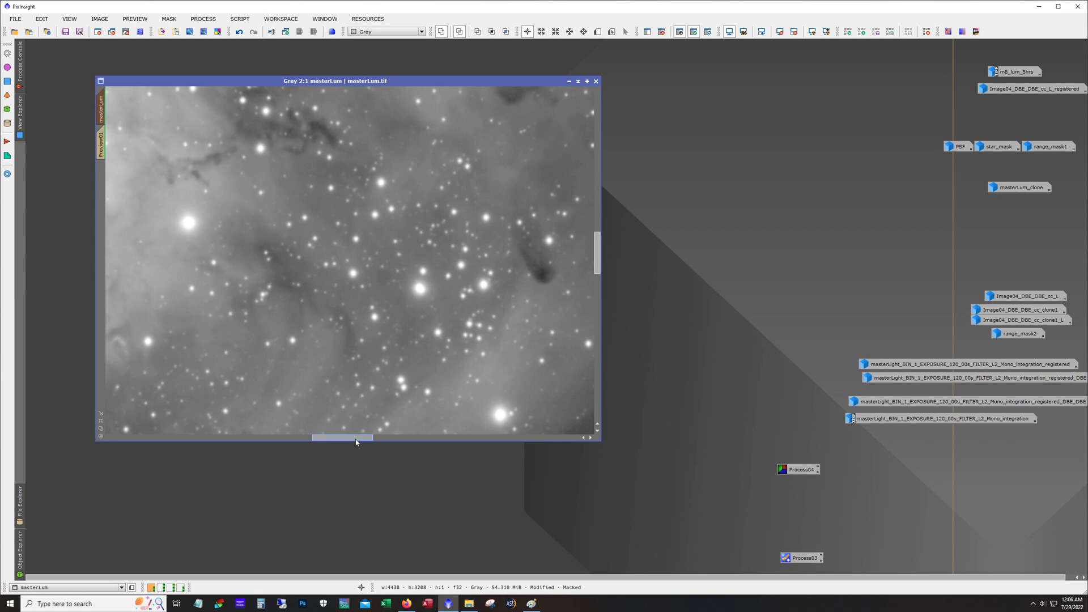
drag(356, 442, 316, 439)
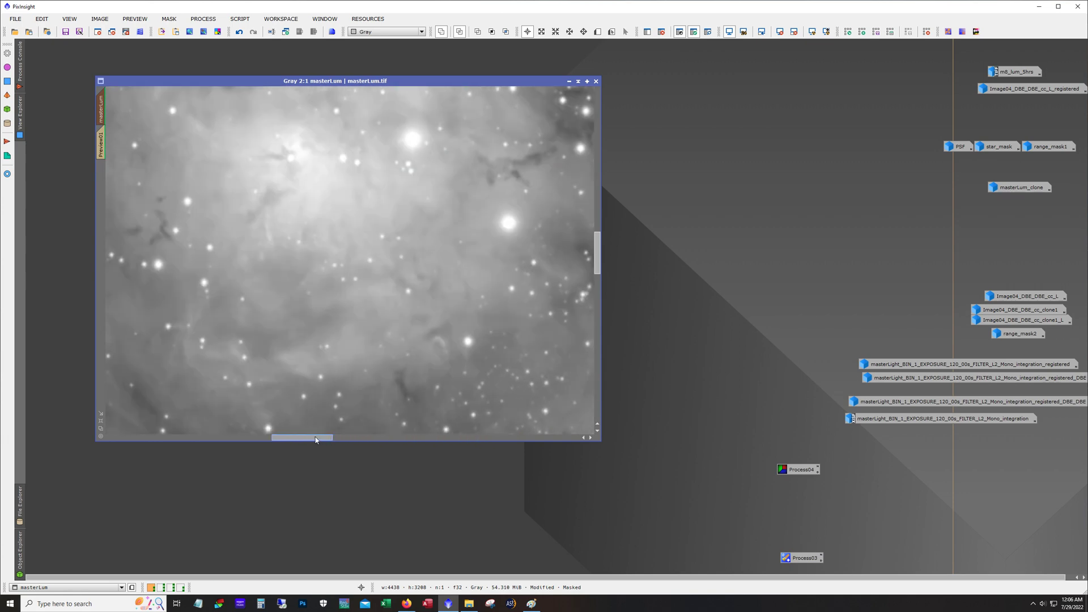
mouse_move(597, 287)
mouse_down()
mouse_move(600, 331)
mouse_move(598, 311)
mouse_up()
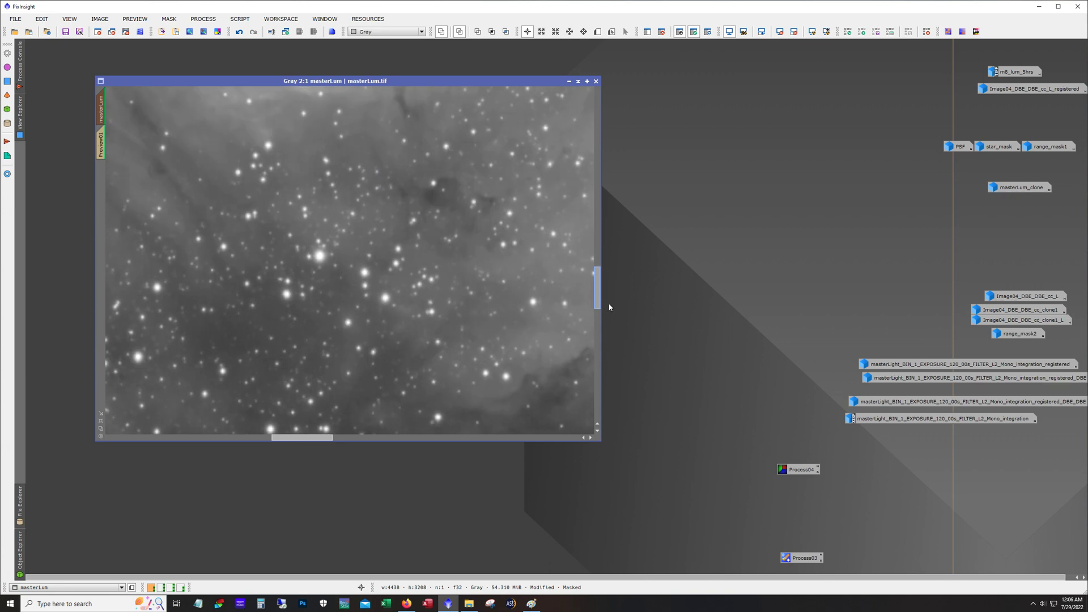
mouse_move(610, 308)
mouse_down()
mouse_move(607, 262)
mouse_move(604, 307)
mouse_up()
drag(598, 305, 597, 266)
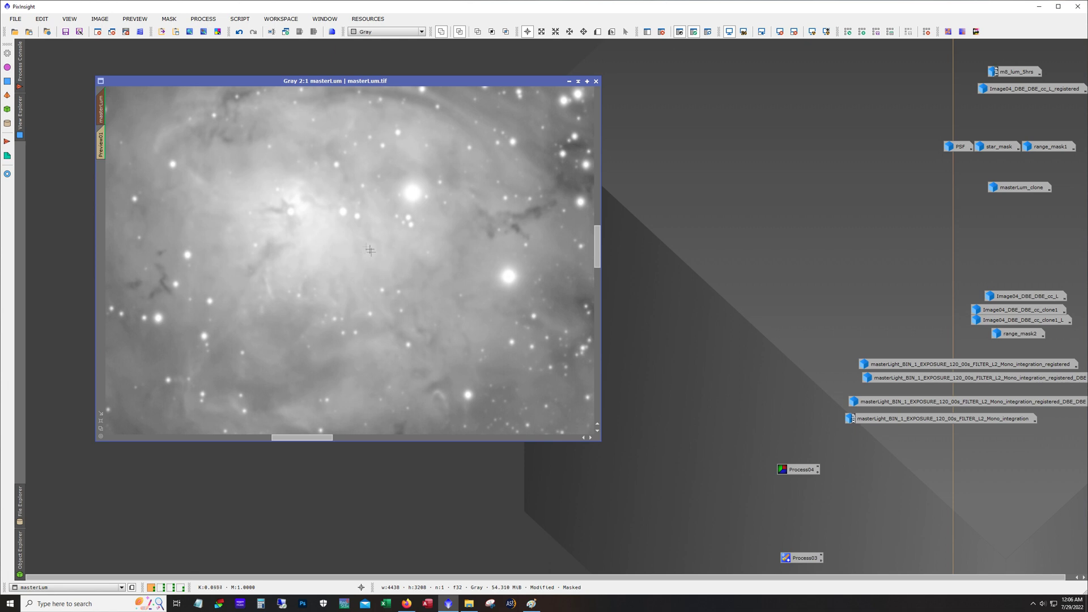
click(240, 33)
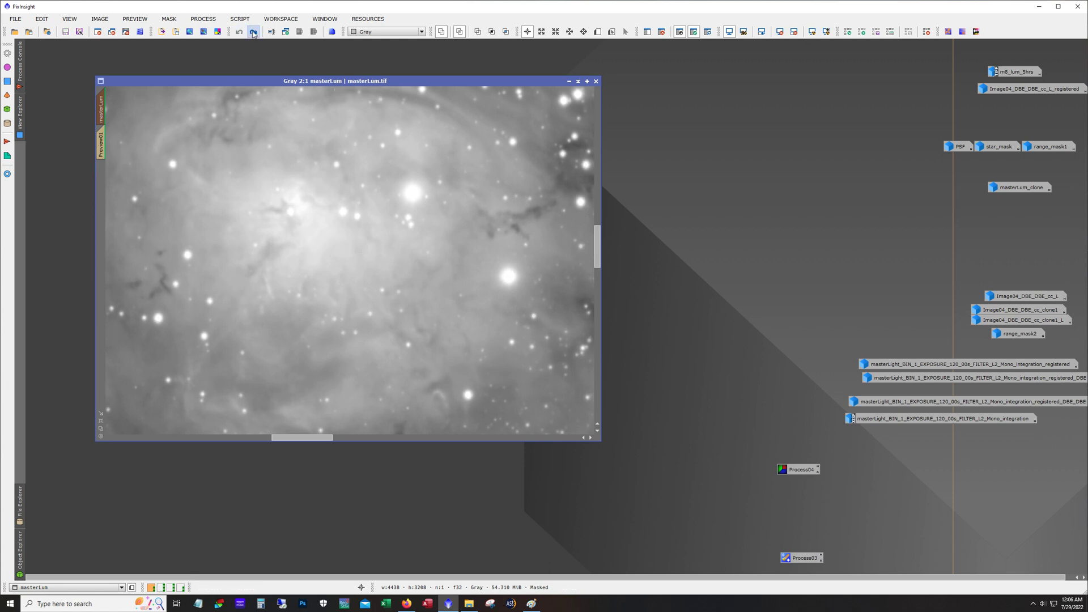
click(254, 33)
click(240, 33)
click(253, 32)
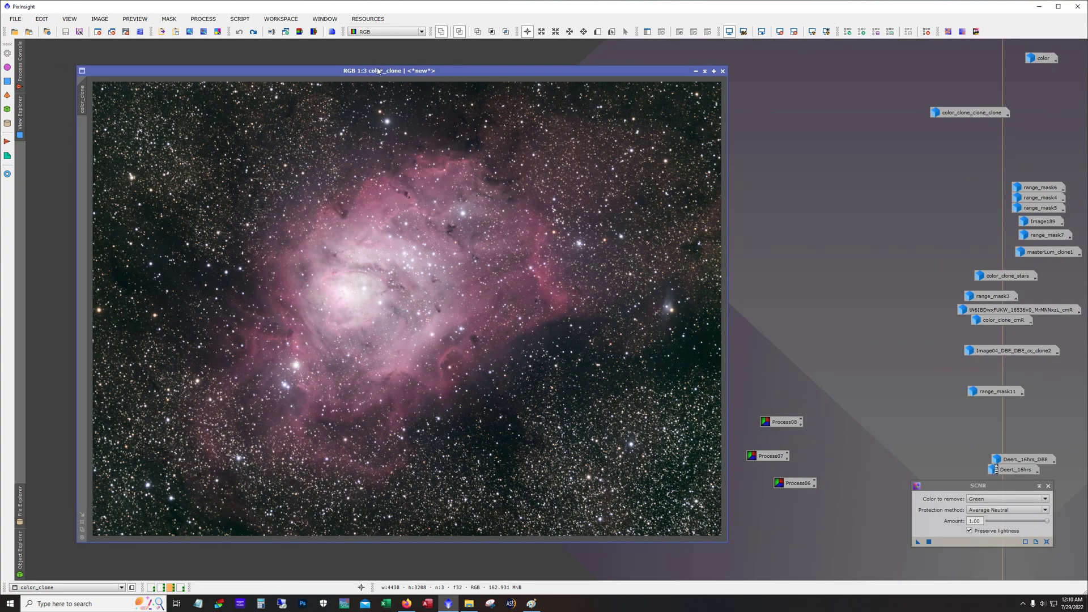
drag(378, 71, 366, 70)
click(202, 18)
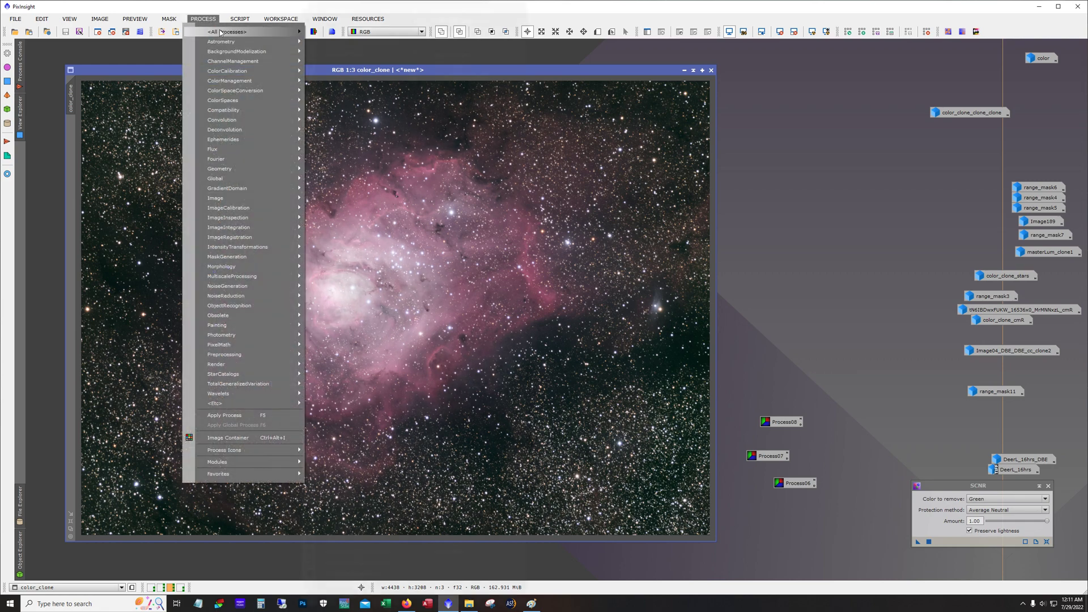
mouse_move(220, 32)
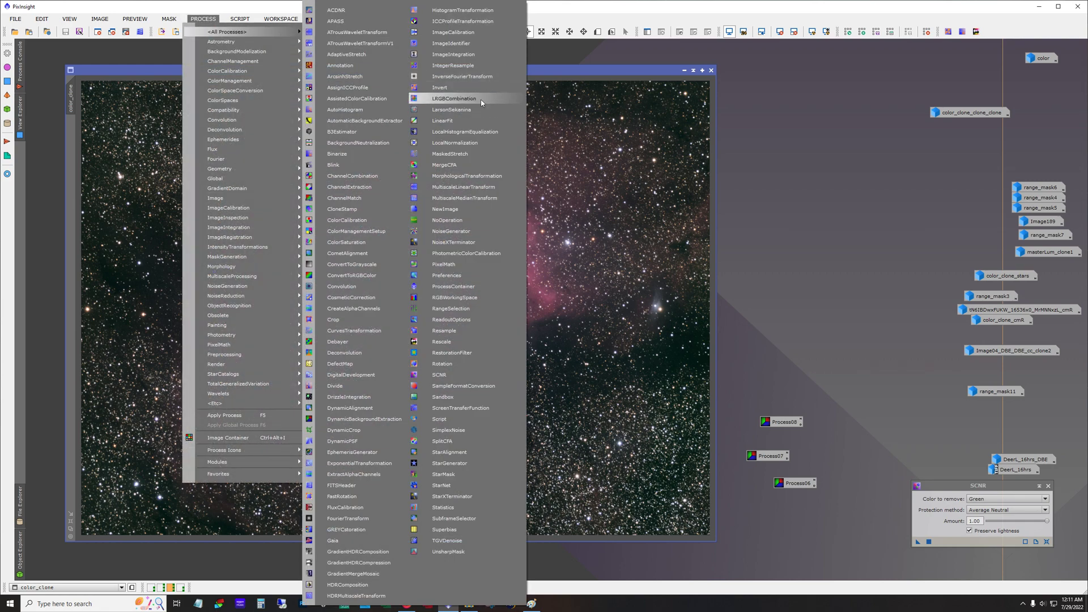
click(454, 98)
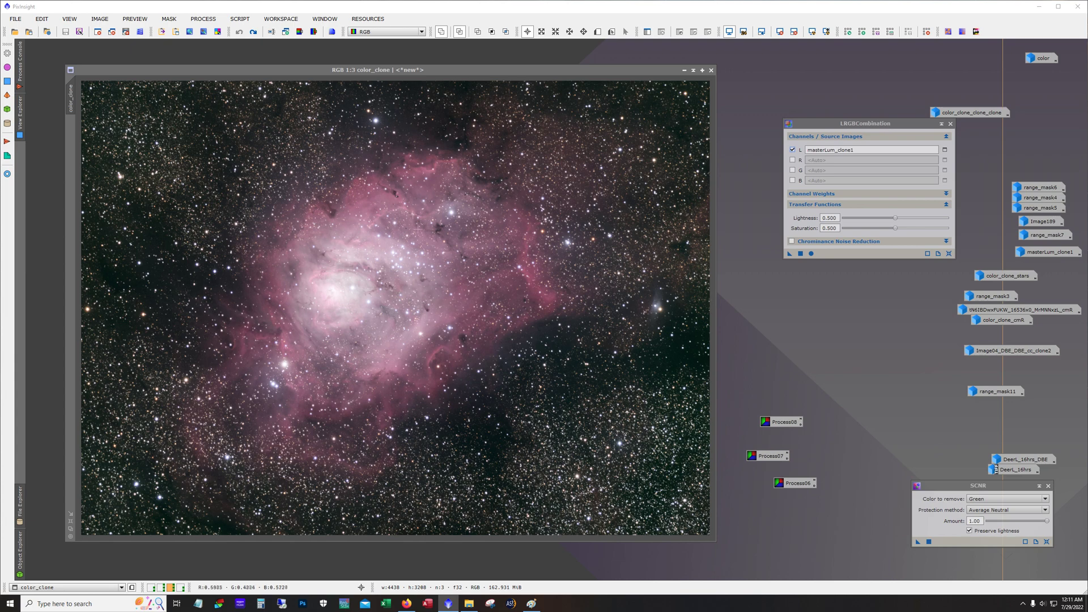
click(951, 124)
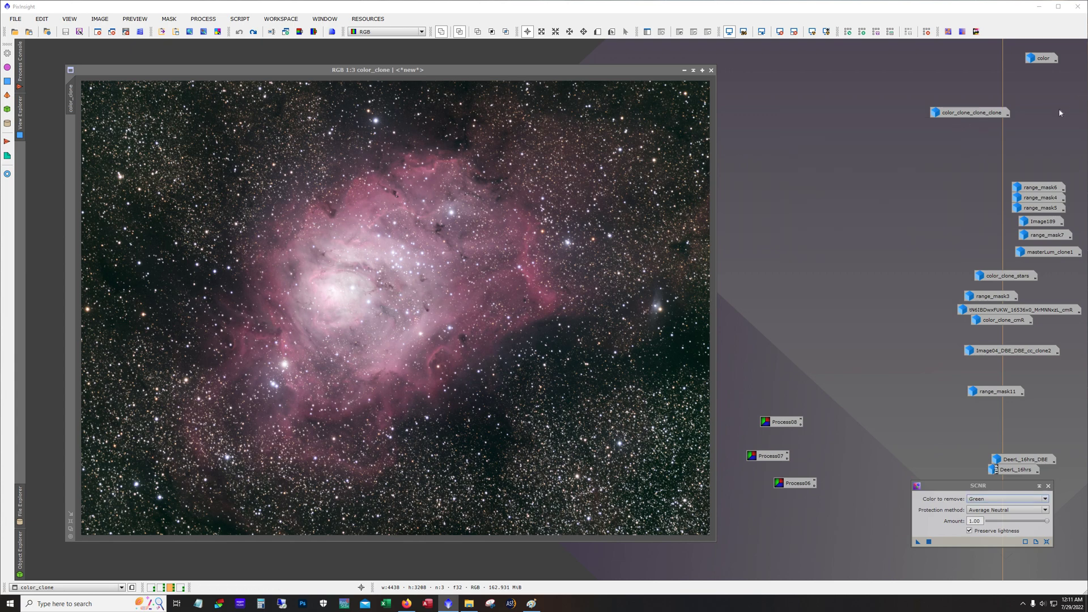
Step color_clone back and forth through its history and mask display to reach the starless masked nebula.
click(253, 32)
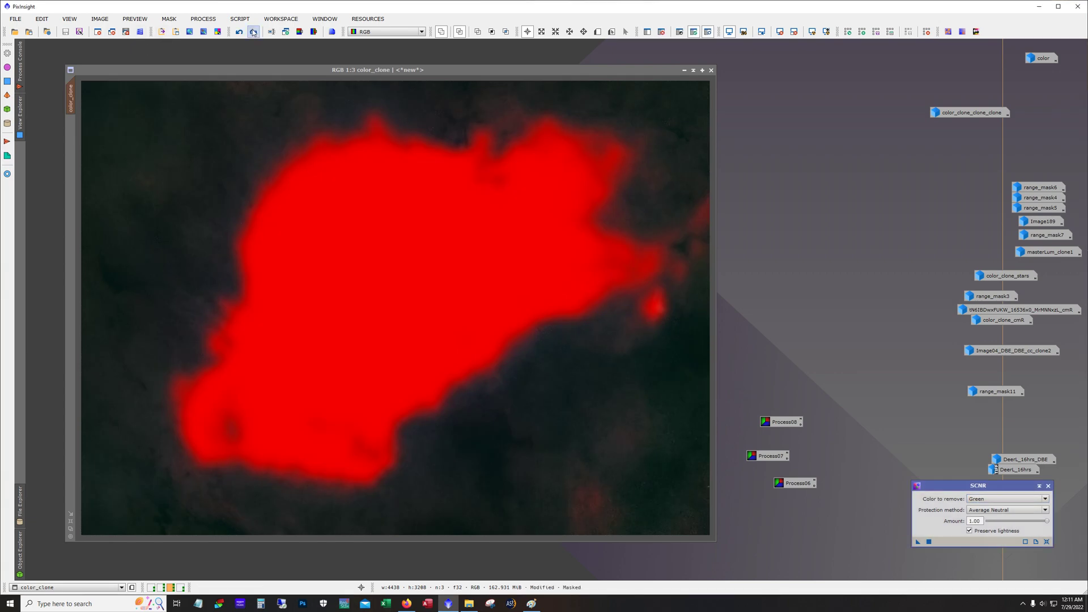
click(253, 33)
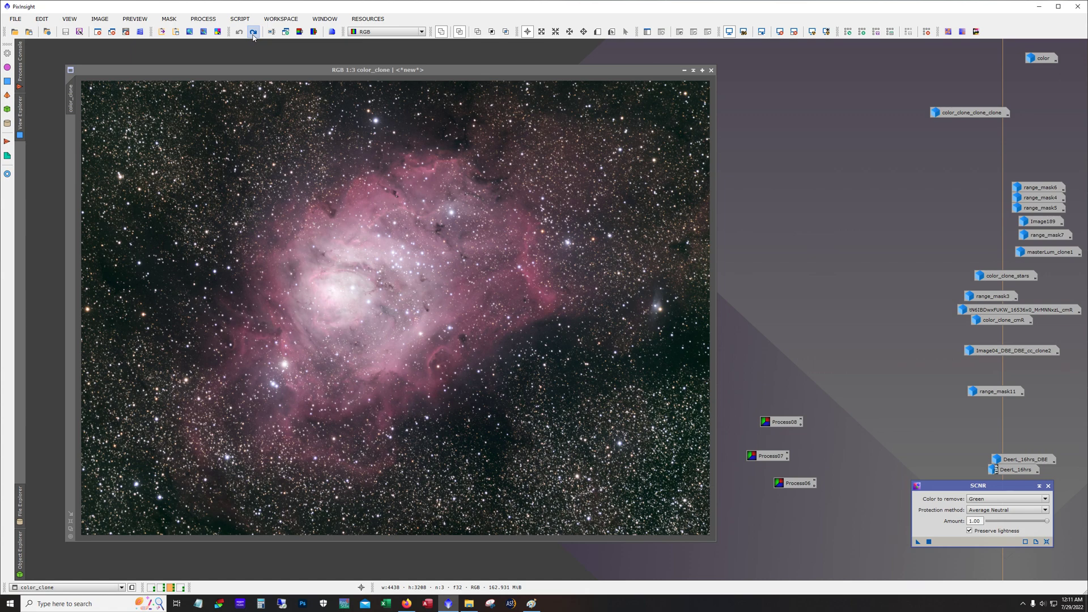
click(254, 32)
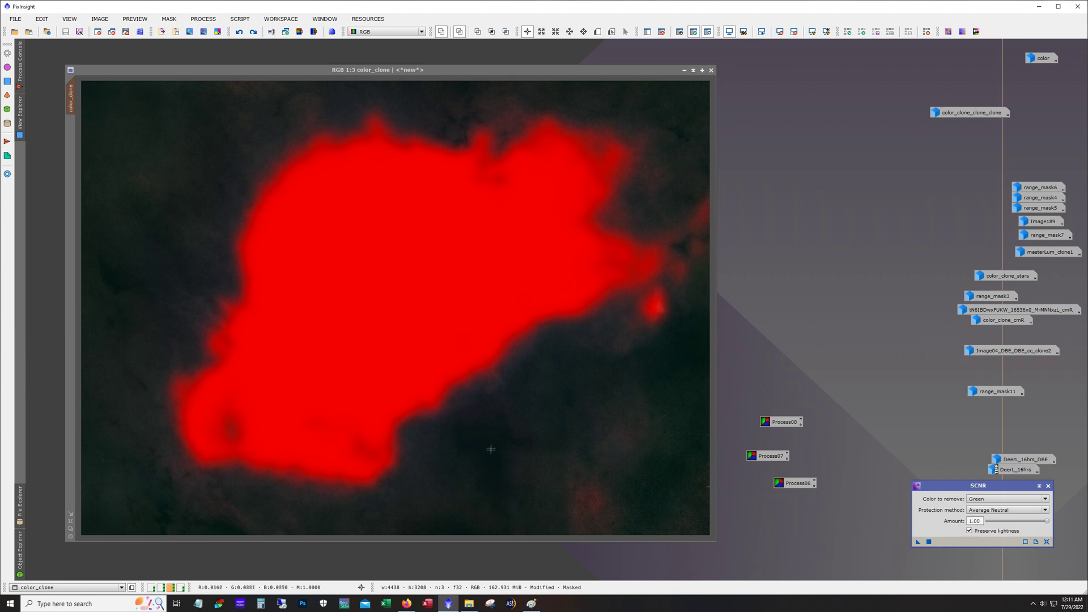
click(255, 31)
click(255, 32)
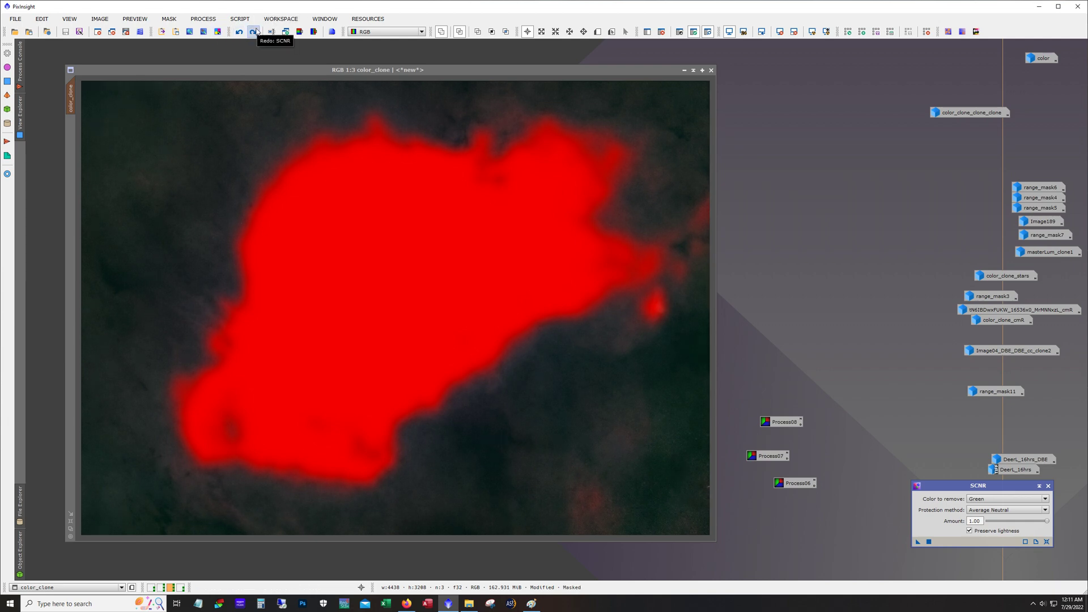
click(255, 31)
click(255, 32)
click(255, 32)
click(255, 32)
click(255, 32)
click(255, 31)
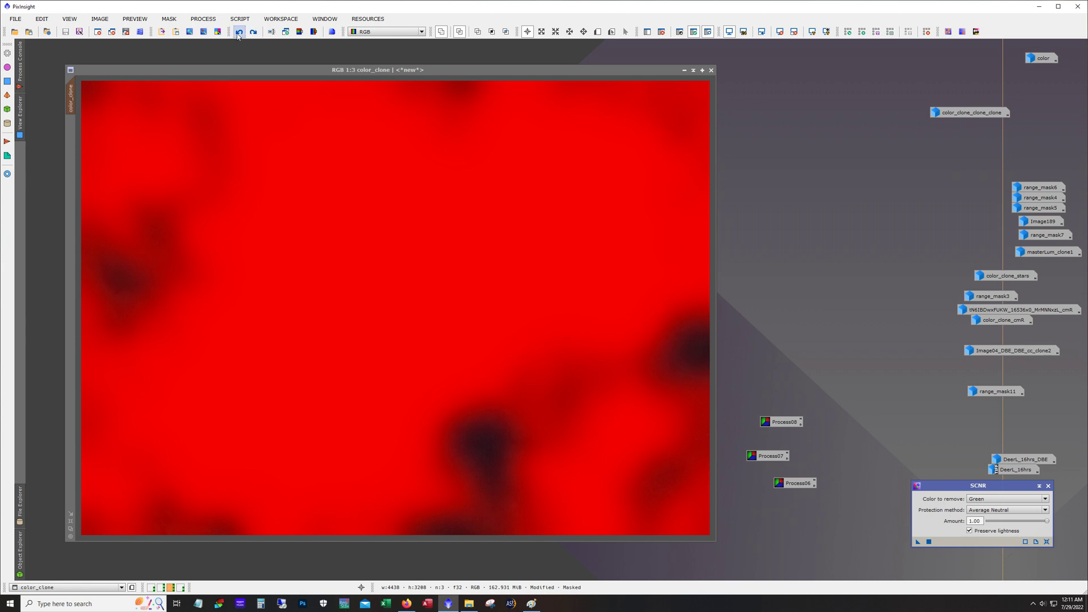
click(239, 32)
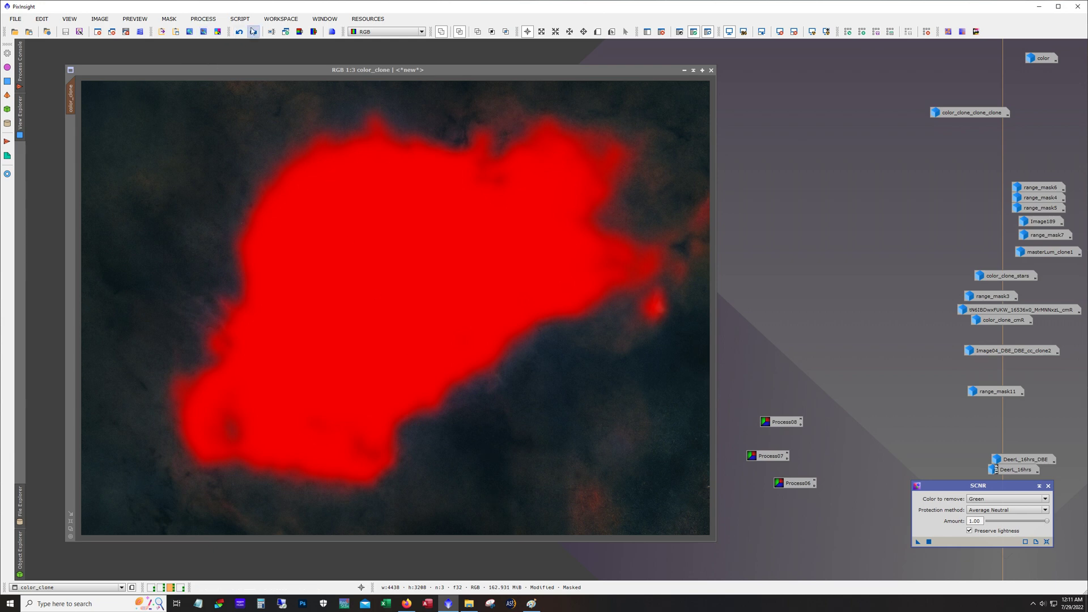
click(254, 32)
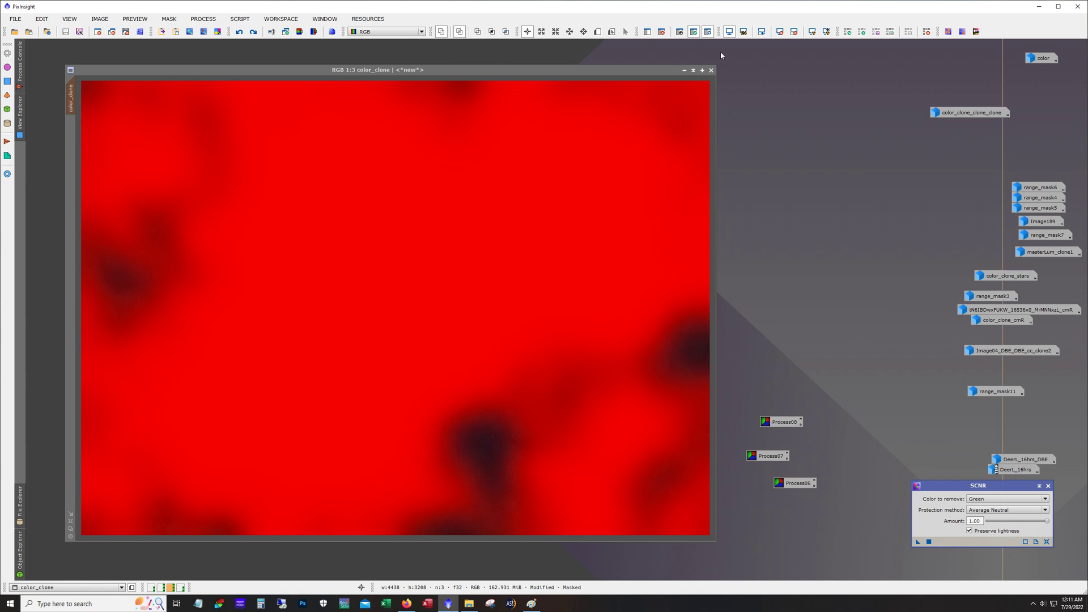
click(708, 32)
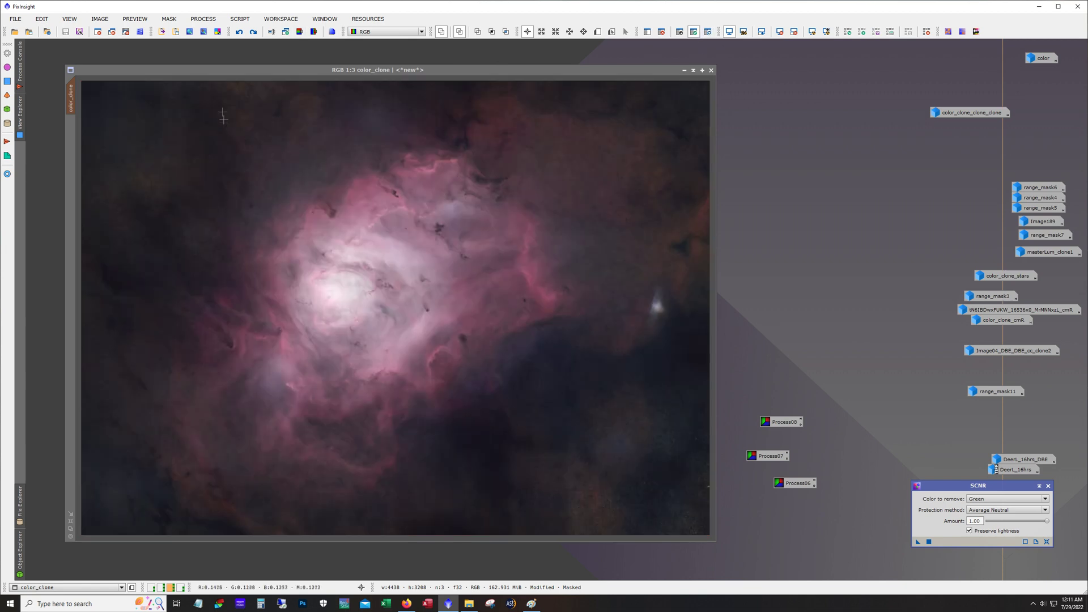
click(254, 32)
Redo the contrast-boosting steps on color_clone and briefly show, then hide, the mask overlay.
click(255, 31)
click(255, 32)
click(254, 32)
click(708, 32)
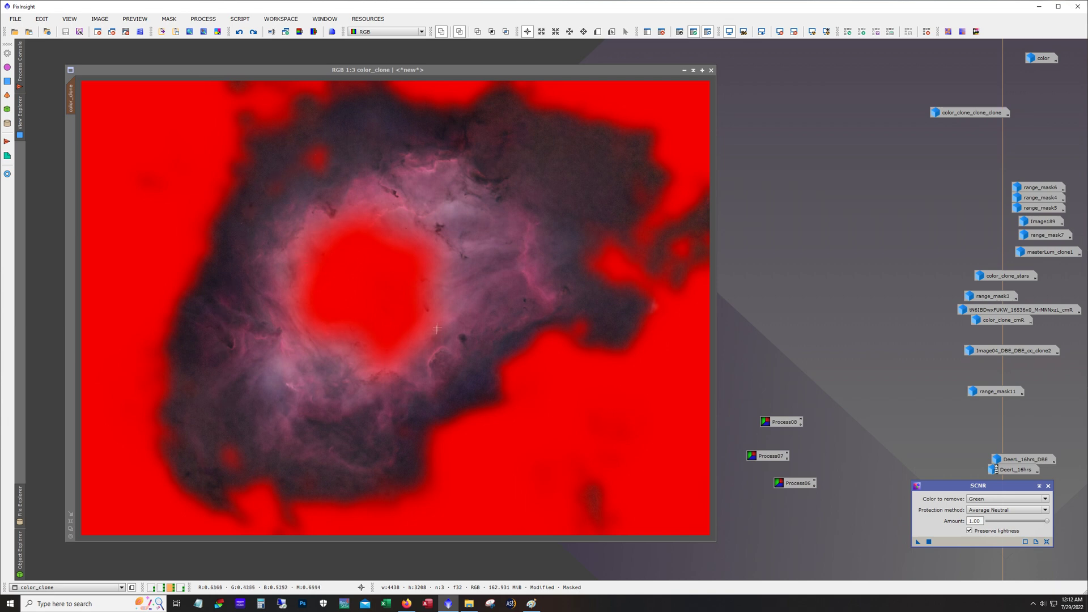
click(708, 32)
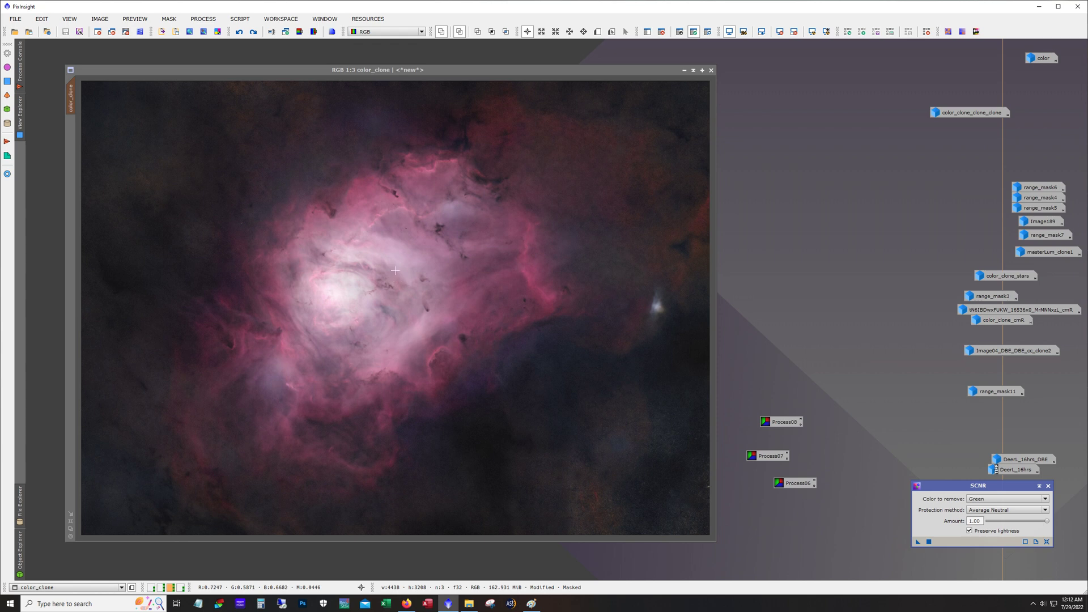
Toggle the CurvesTransformation on color_clone to compare the nebula core before and after it.
click(253, 32)
click(253, 32)
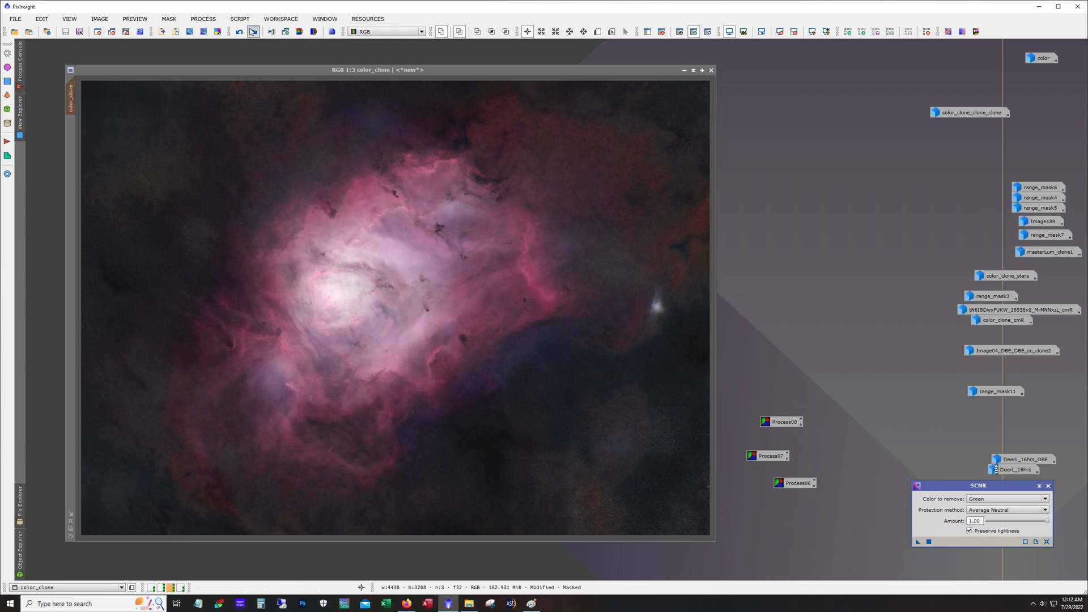
click(253, 32)
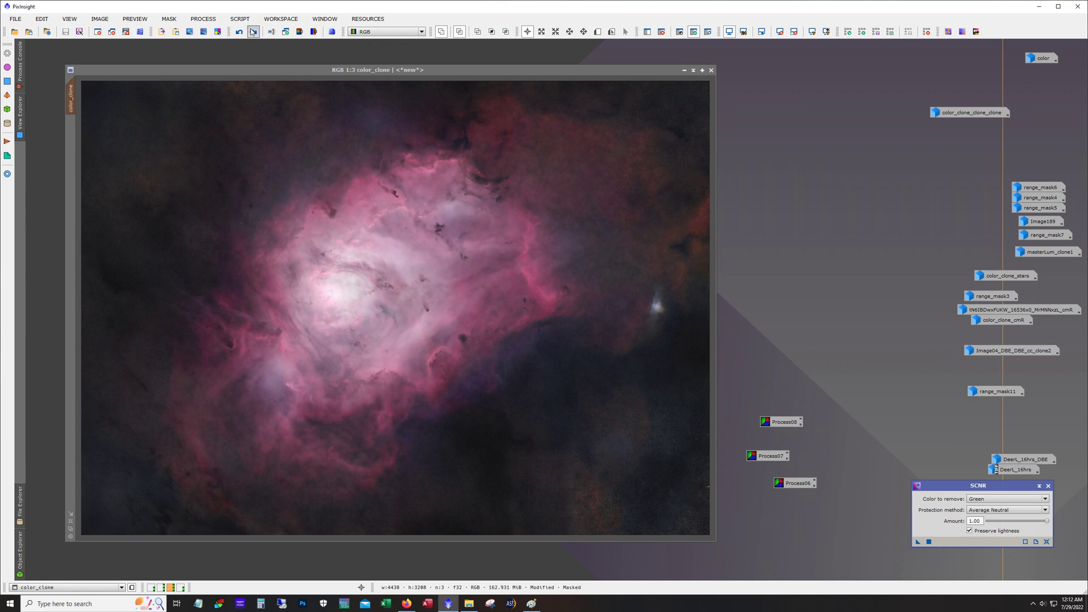
click(253, 32)
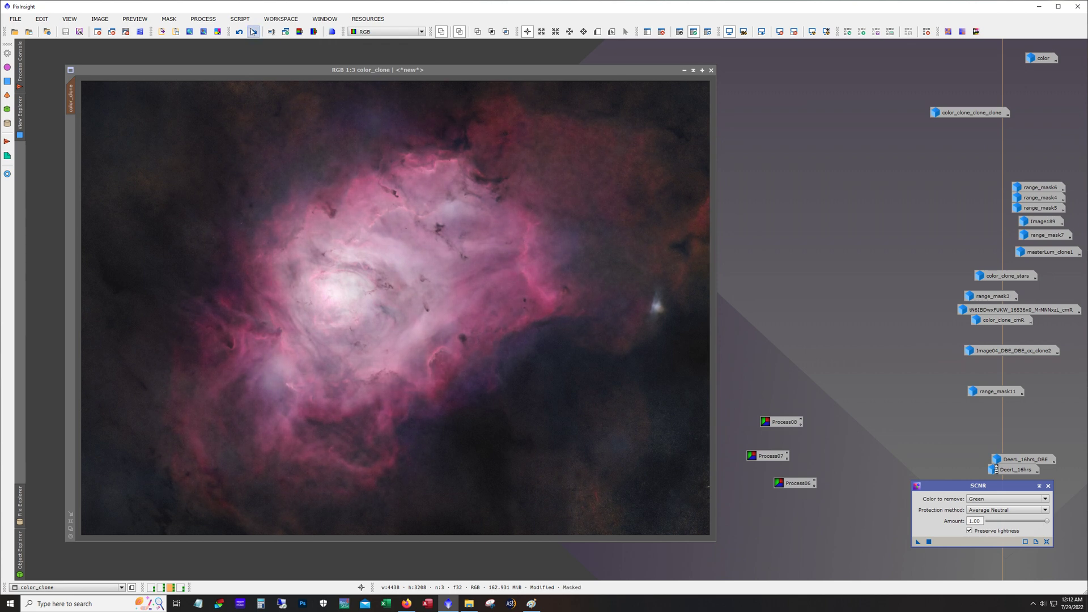
click(253, 32)
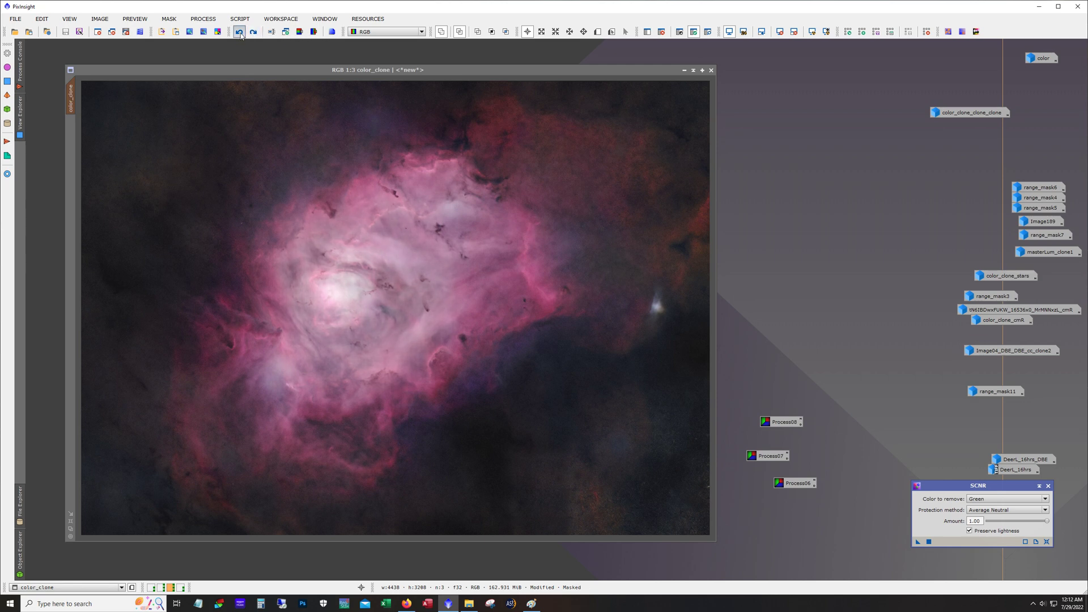
Redo the remaining color_clone history steps, core adjustments and preview areas, inspecting at 1:1 zoom.
click(253, 32)
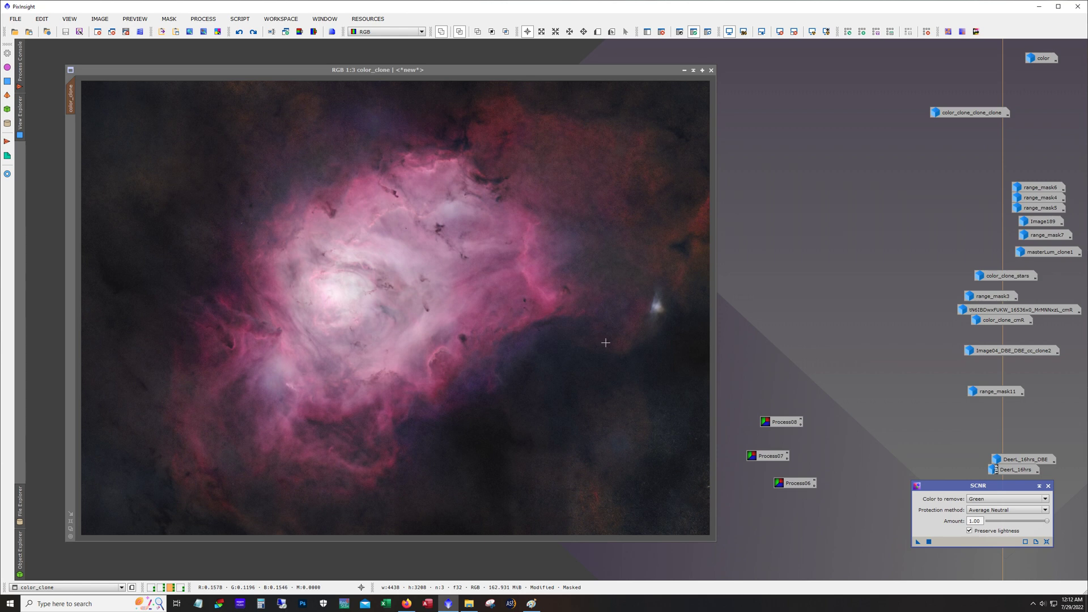
click(252, 32)
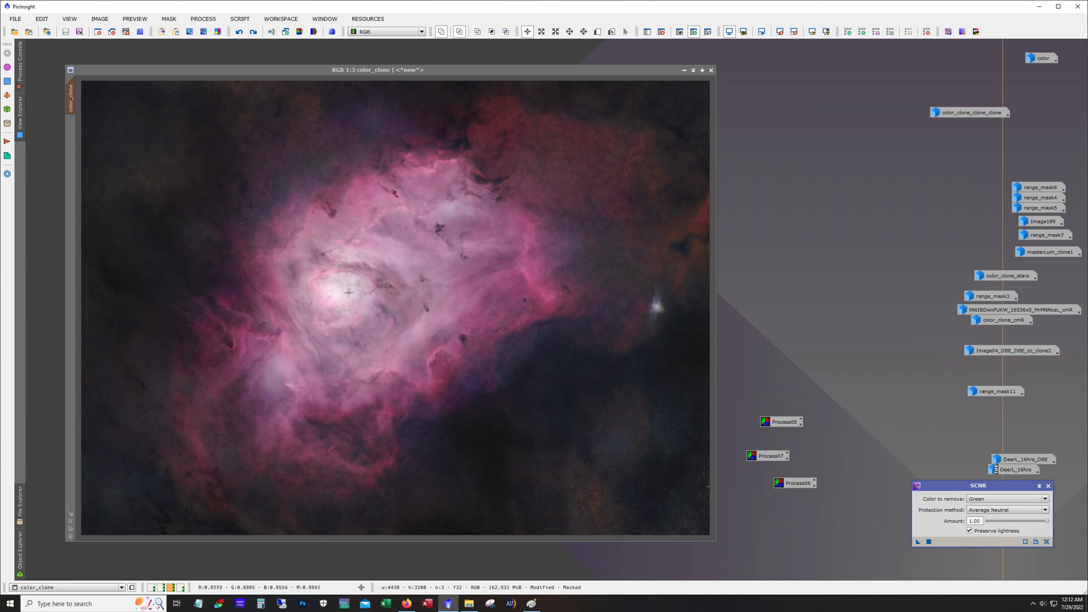
scroll(350, 296, up, 2)
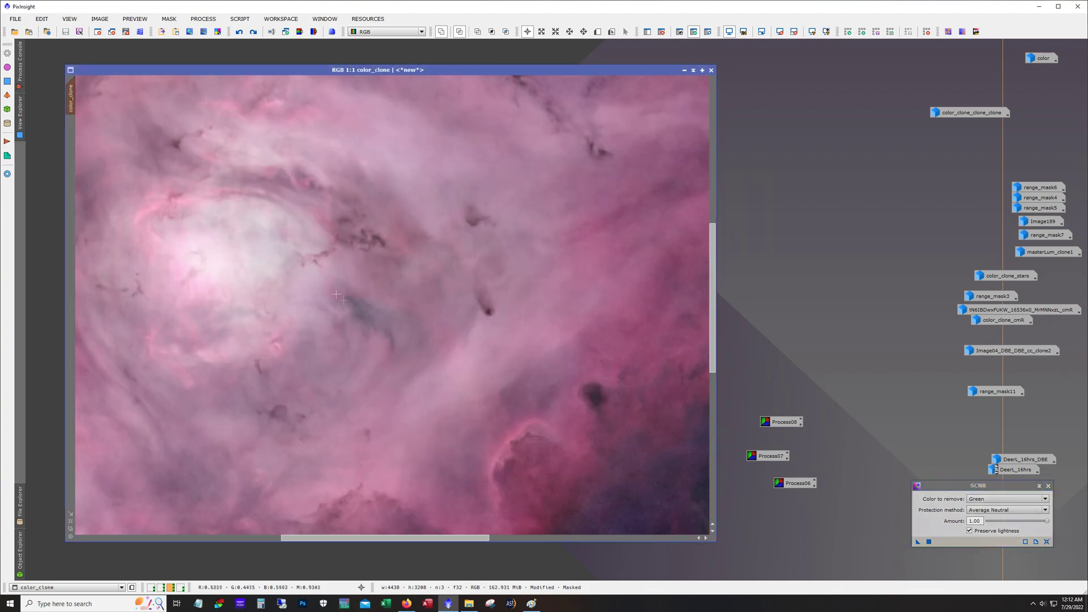
click(252, 35)
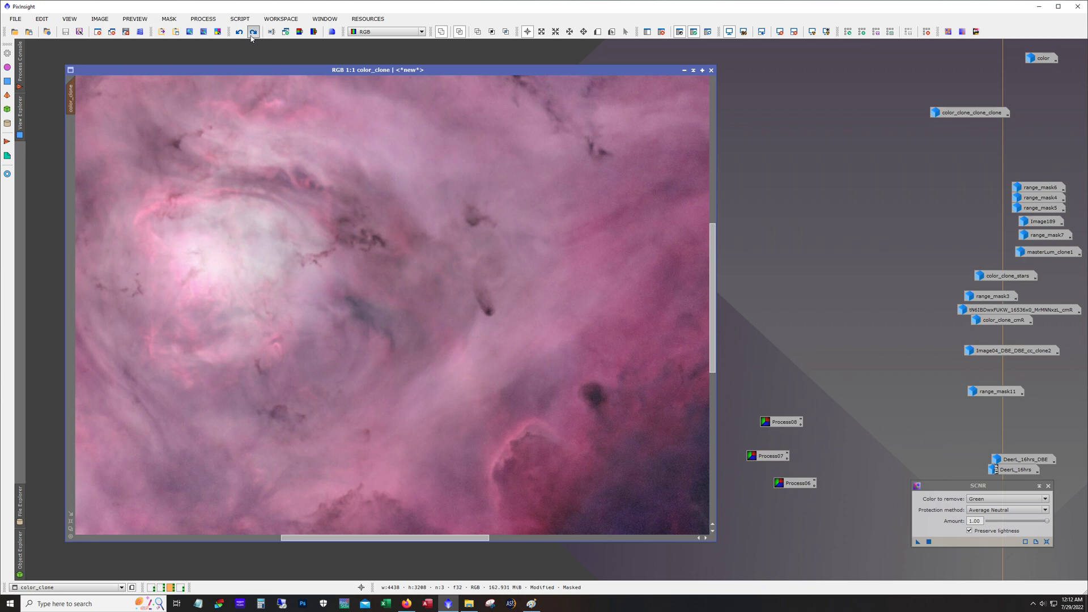
click(253, 34)
click(253, 33)
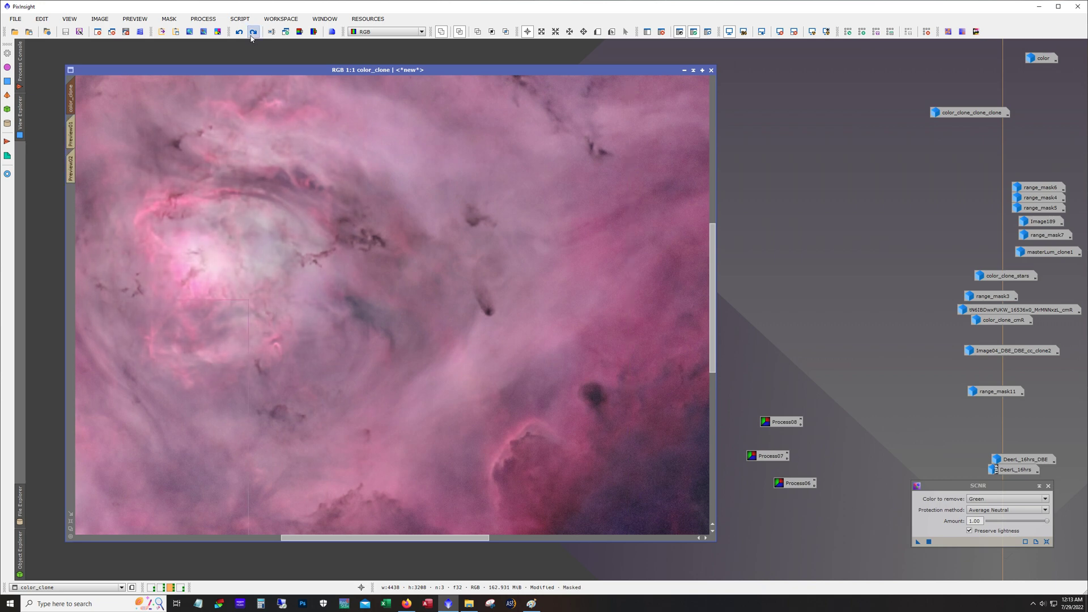
click(253, 34)
click(253, 34)
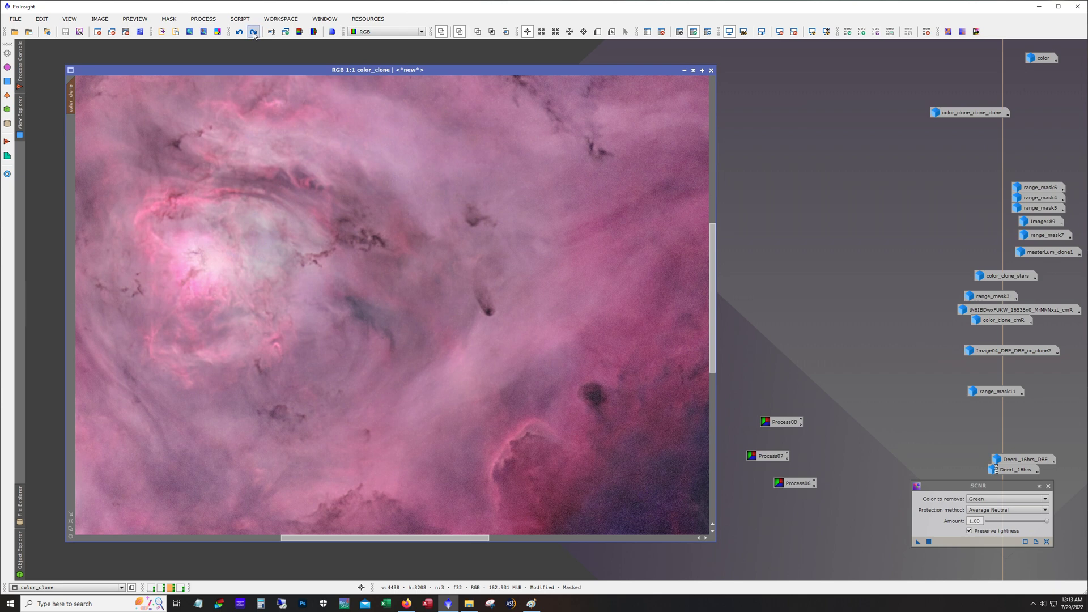
click(254, 34)
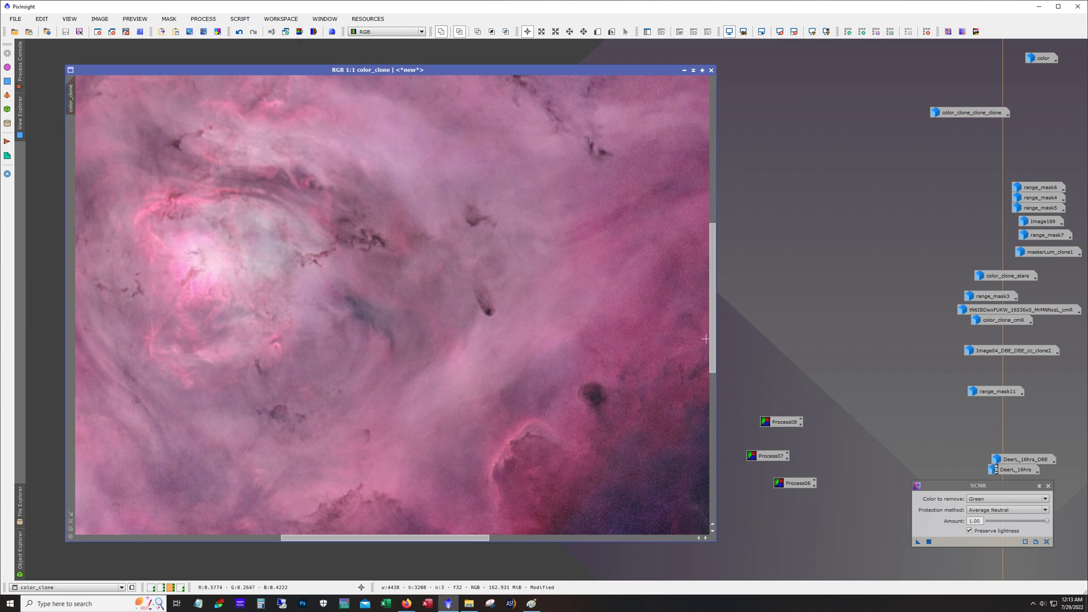
Switch to the fourth workspace and open the starless_v1 image.
key(alt)
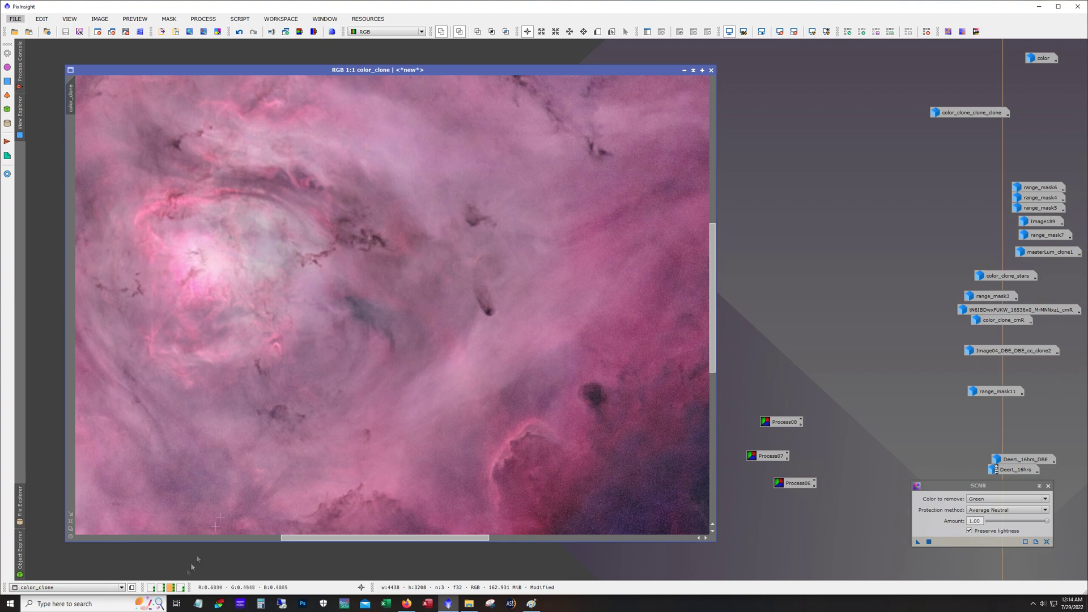
click(180, 587)
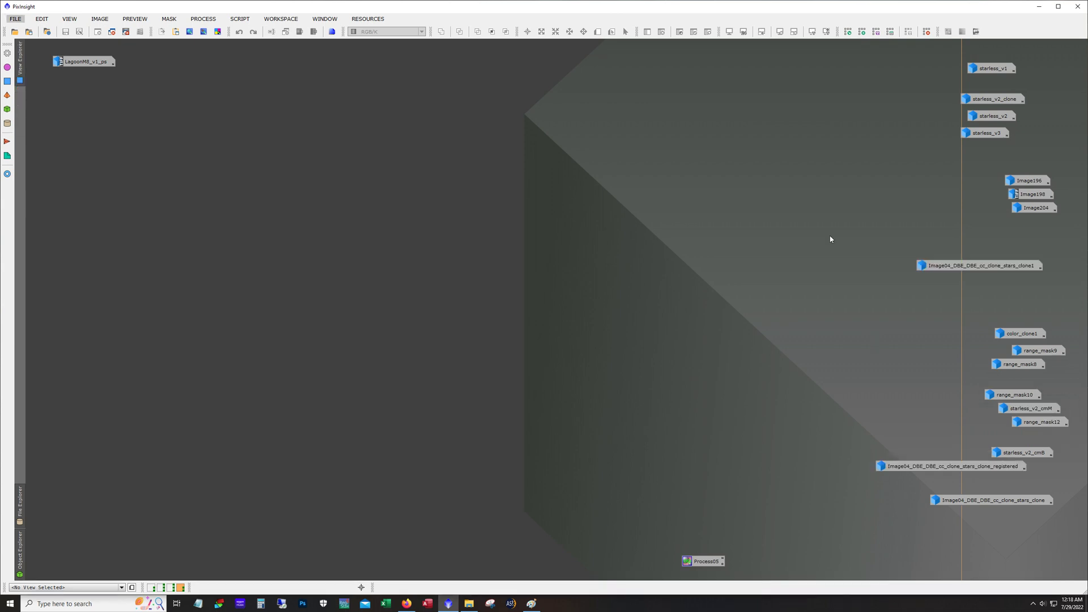
double_click(992, 68)
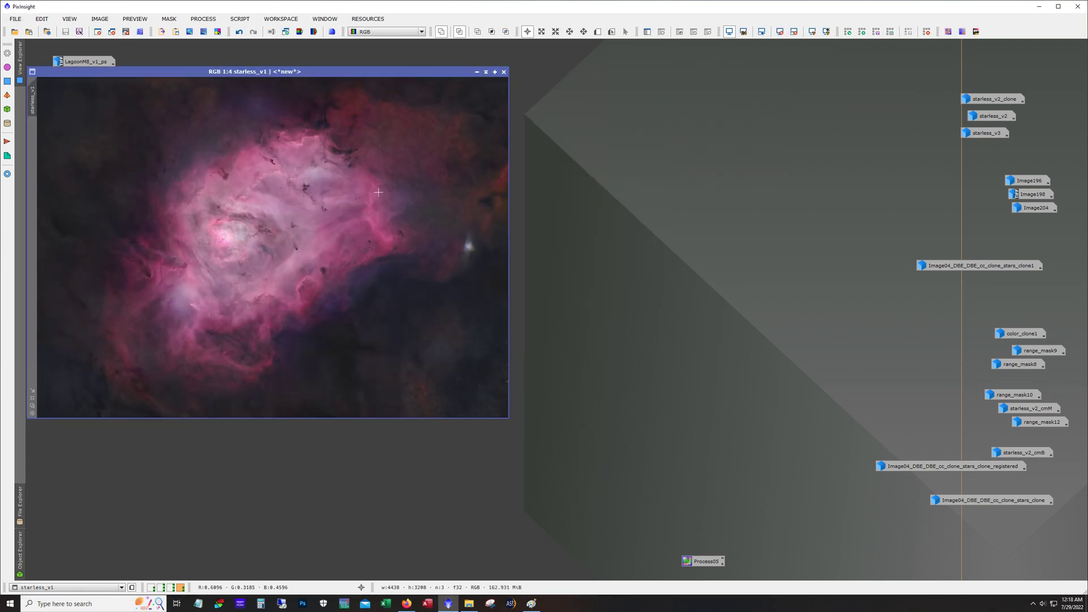
Close the Process menu, zoom starless_v1 out, and open starless_v2 over it.
scroll(379, 195, up, 3)
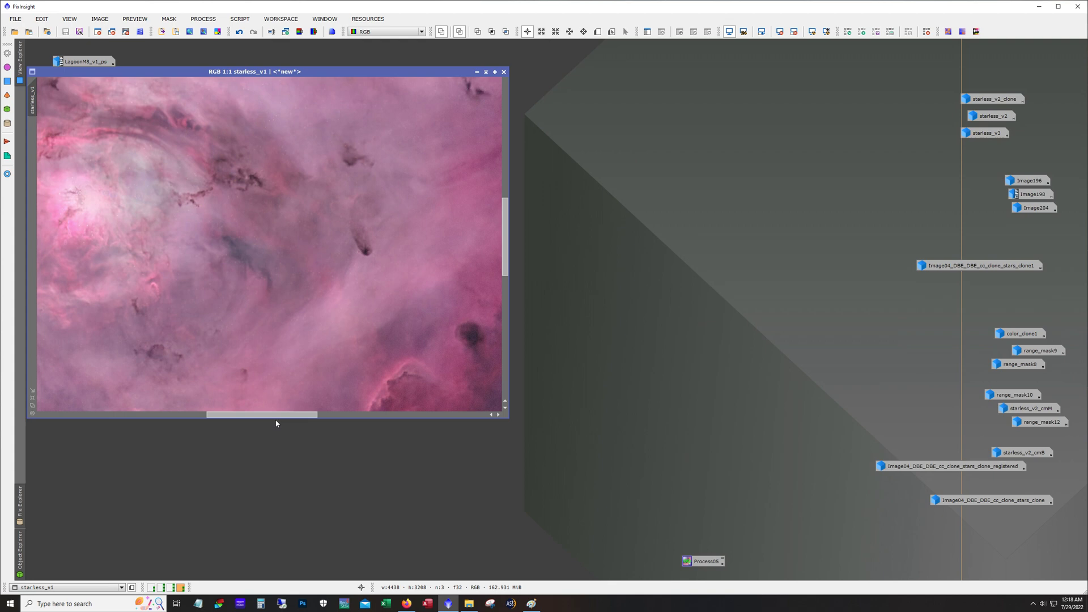
drag(277, 414, 252, 415)
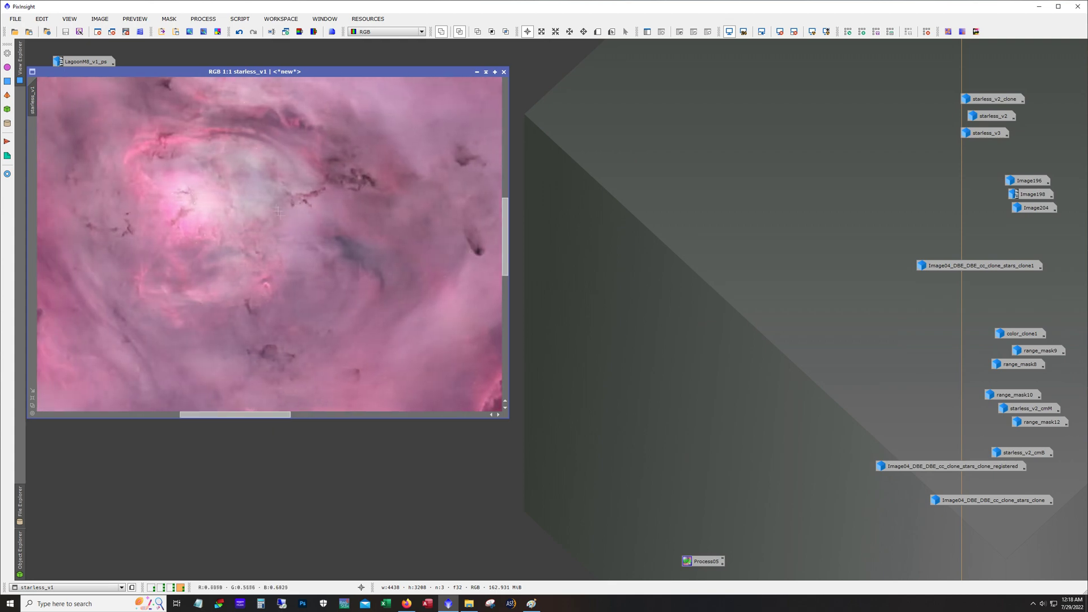
scroll(279, 212, down, 1)
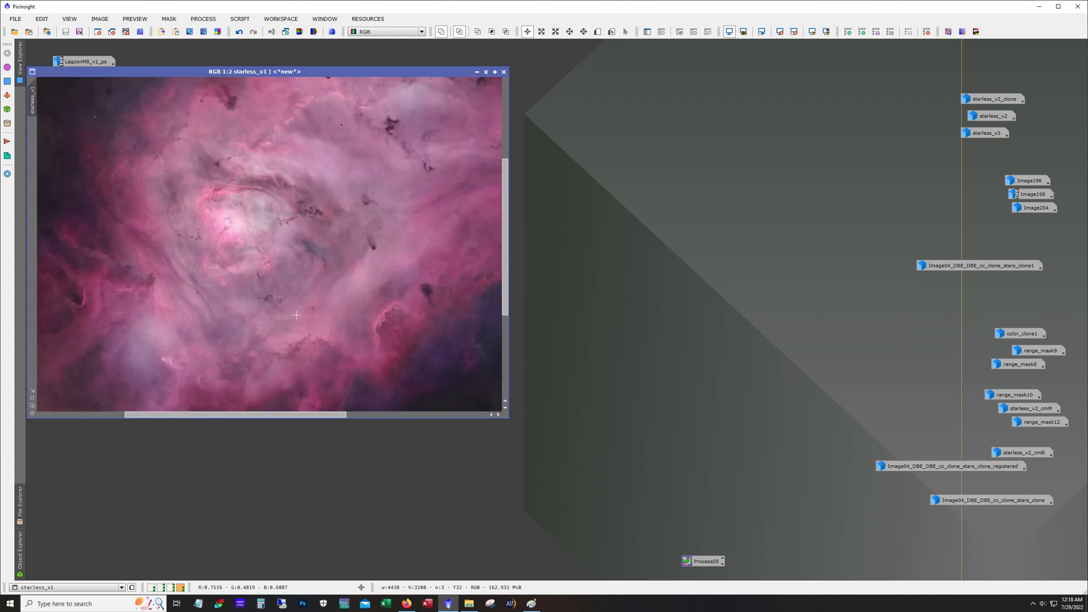
click(207, 21)
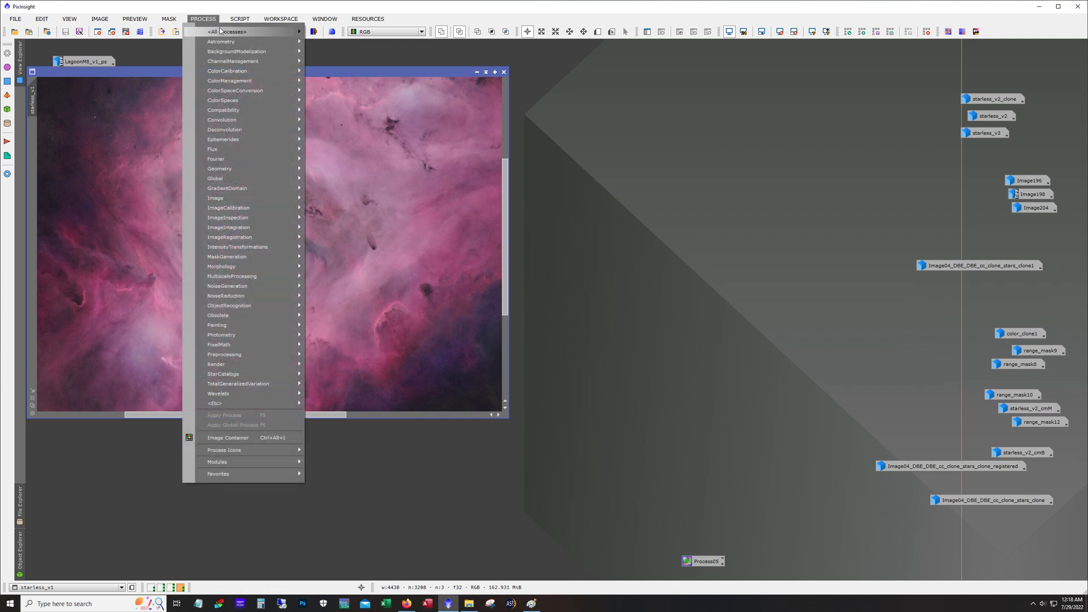
mouse_move(224, 32)
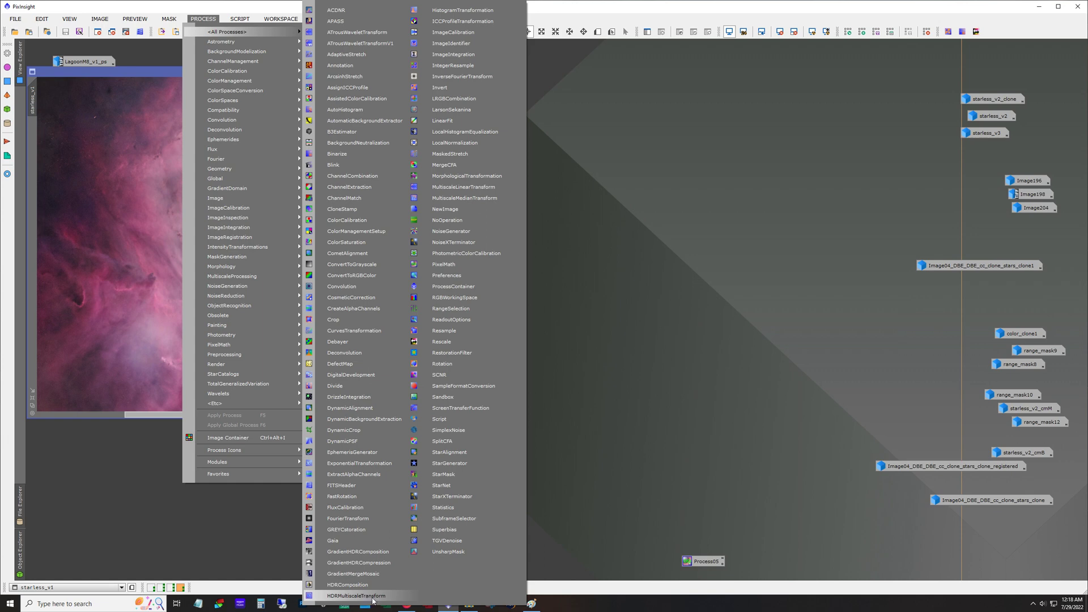
key(Escape)
key(Escape)
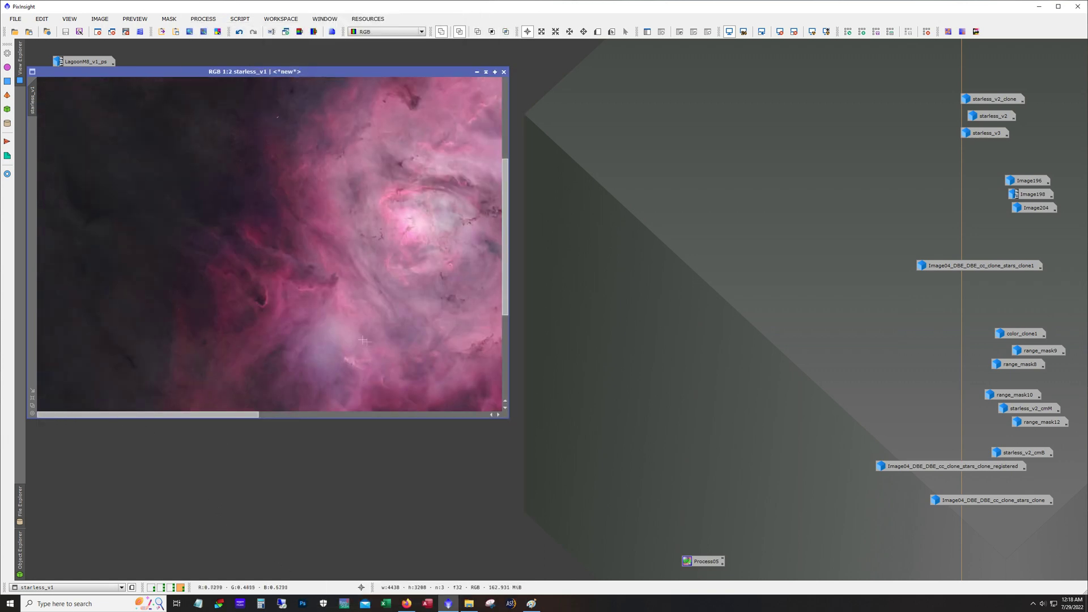
scroll(363, 340, down, 1)
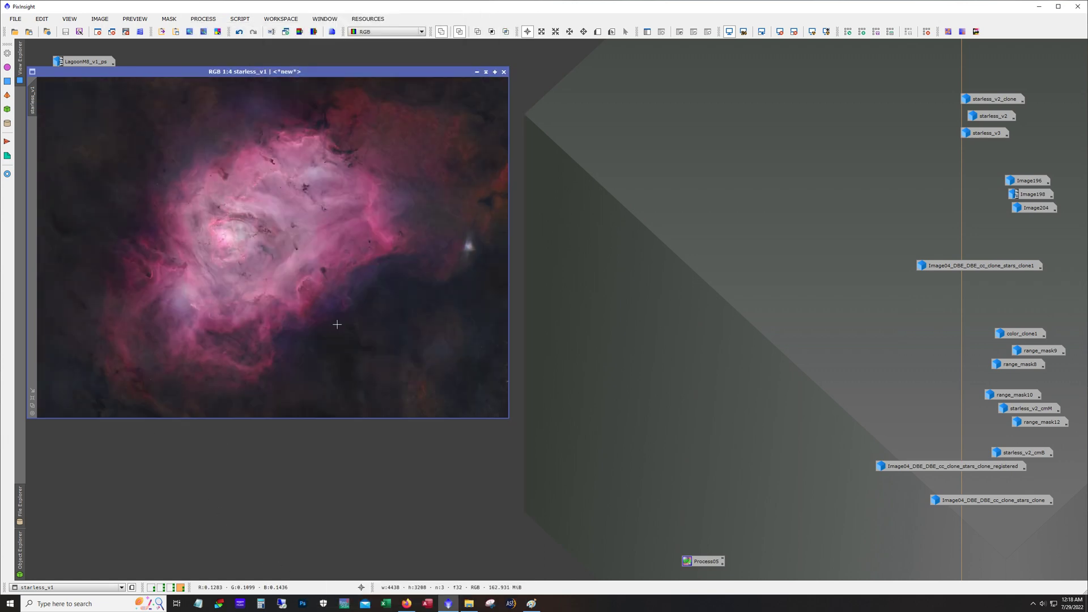
double_click(992, 116)
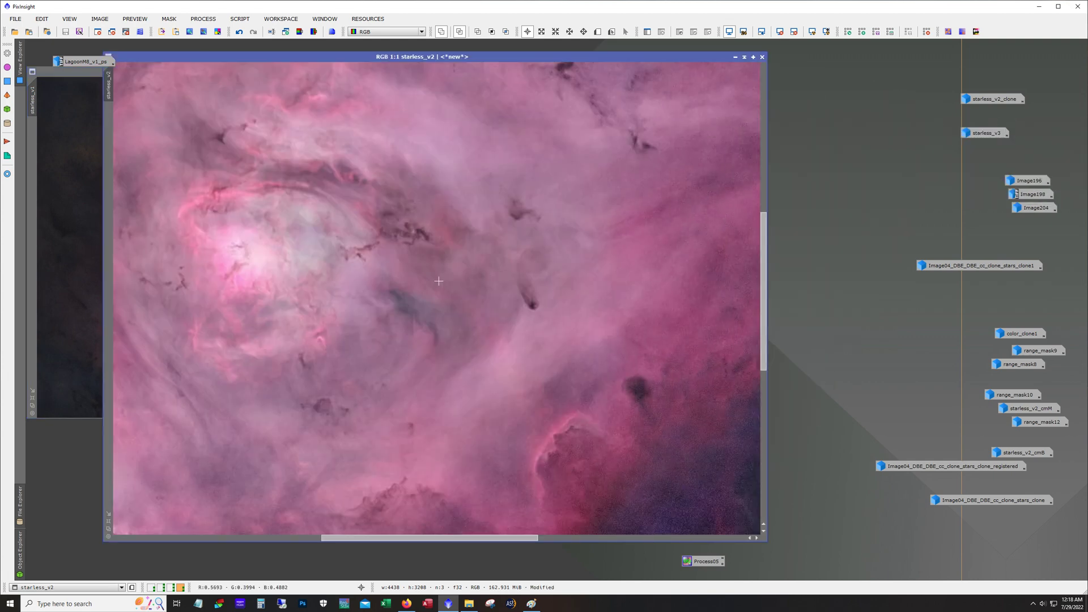
Move starless_v2 aside to compare it with starless_v1, then bring starless_v2 forward.
drag(342, 58, 527, 51)
click(192, 275)
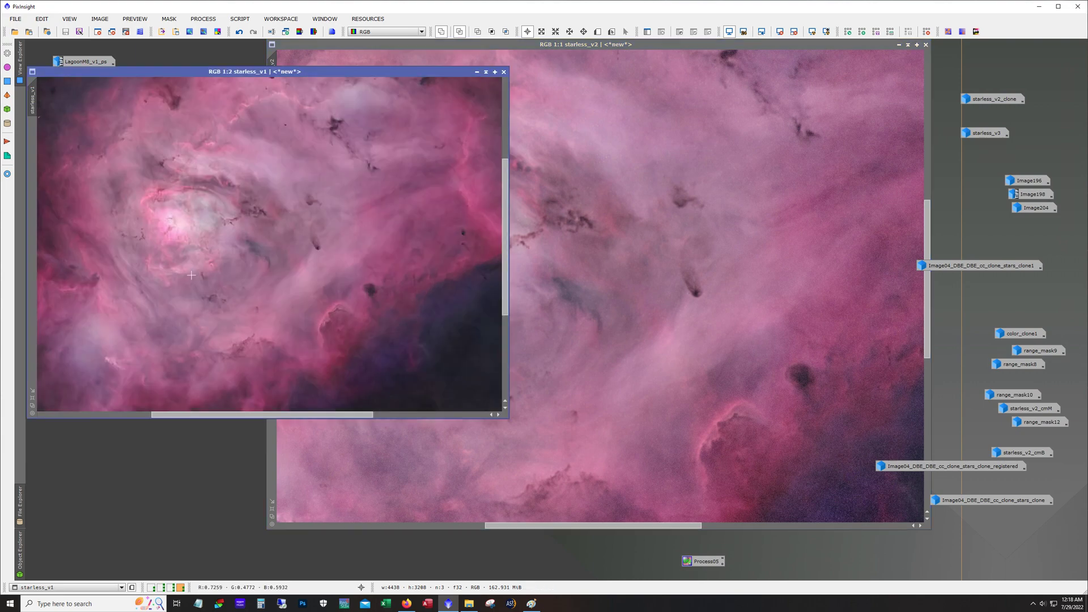
scroll(191, 275, up, 1)
click(569, 301)
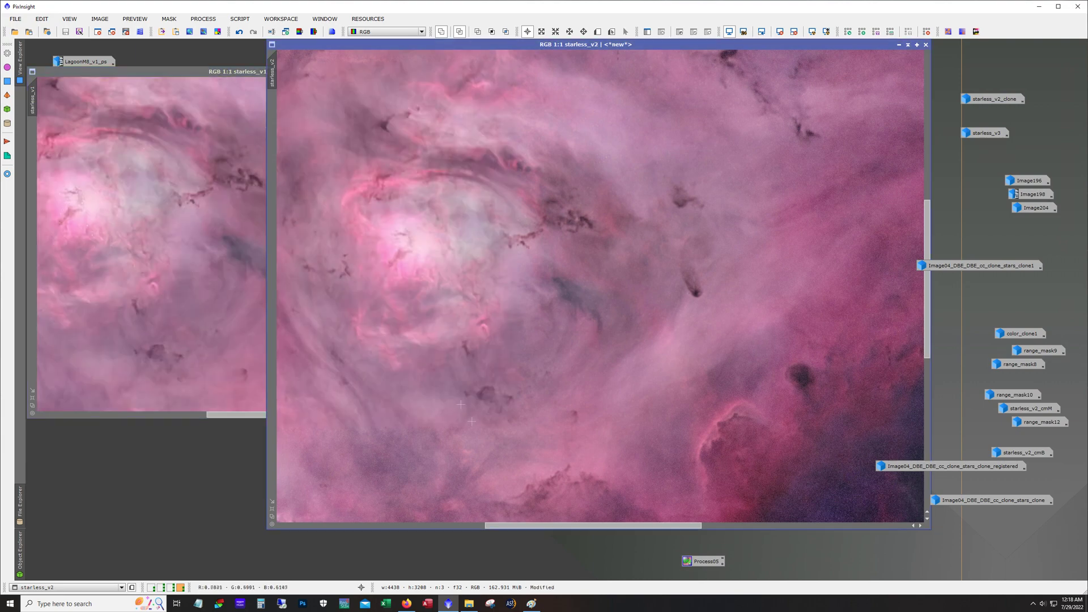
drag(598, 526, 577, 526)
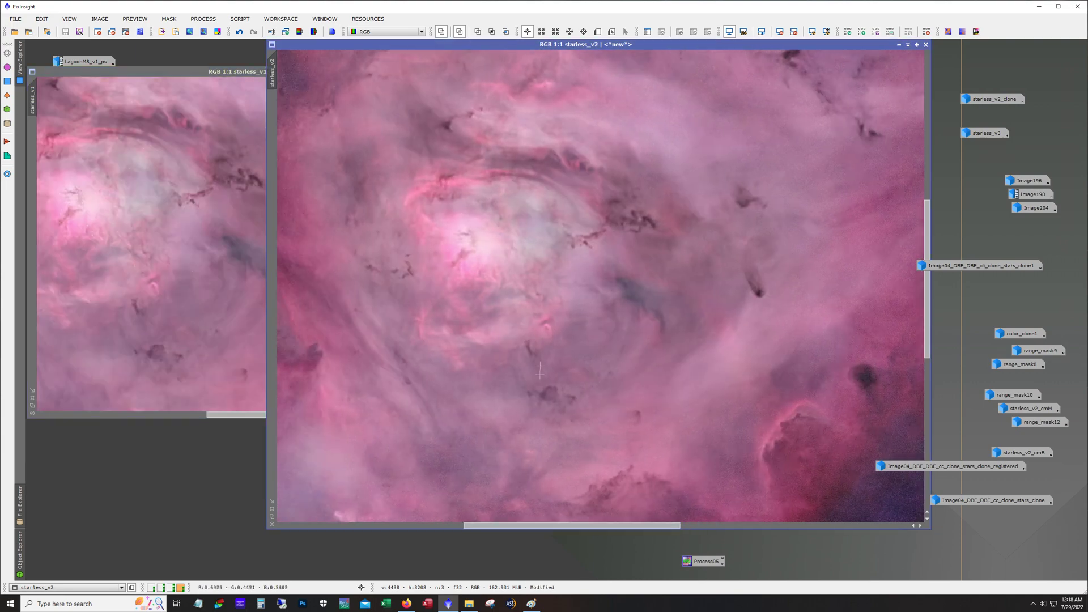
Open starless_v3 over starless_v2 and compare it at 2:1 and 1:1 zoom.
click(988, 134)
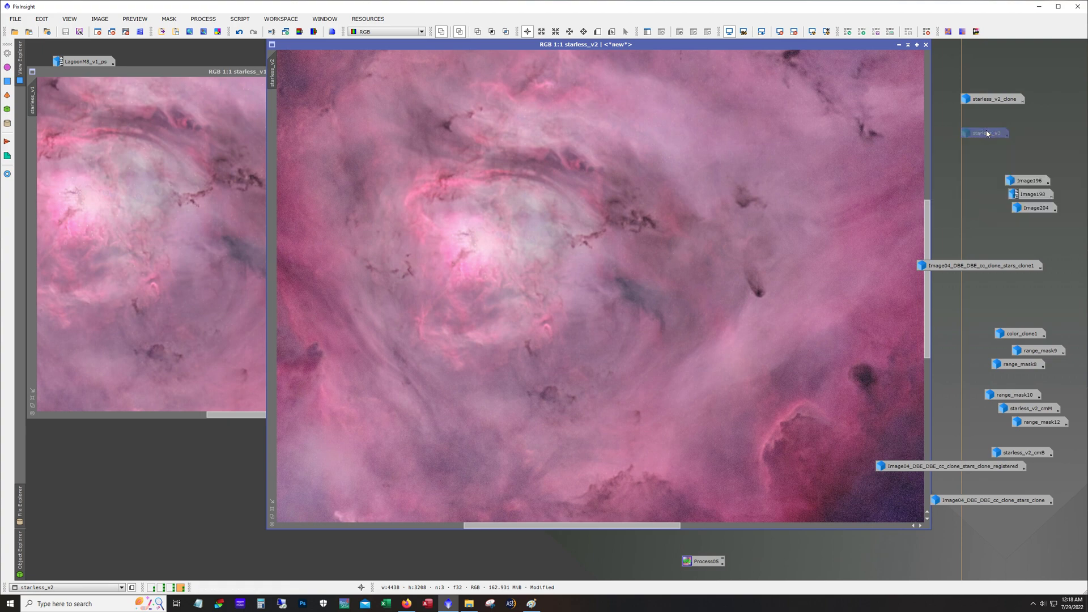
drag(211, 57, 416, 53)
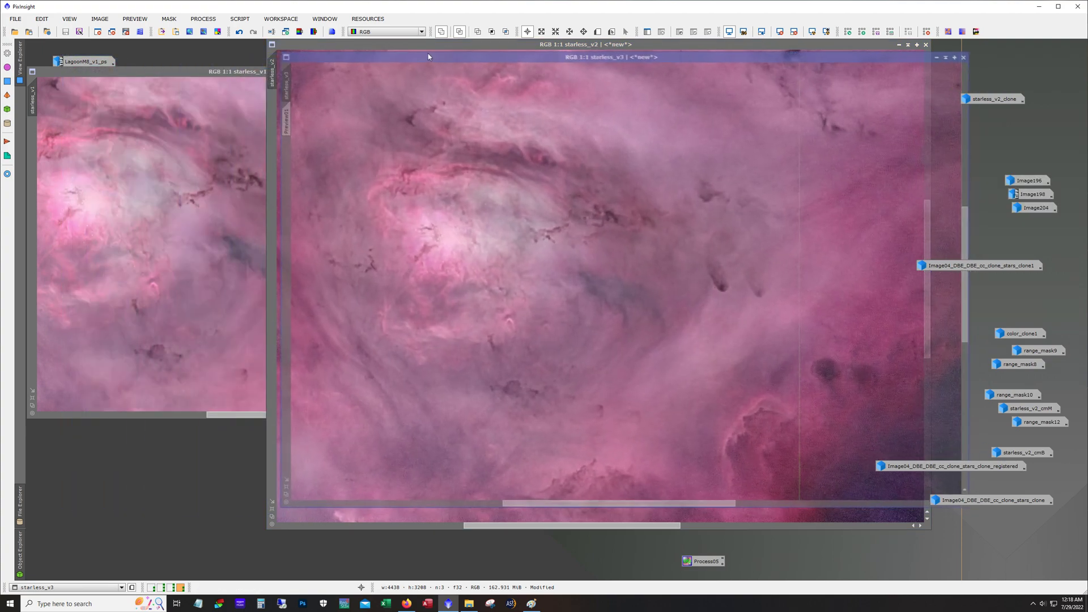
key(ctrl+plus)
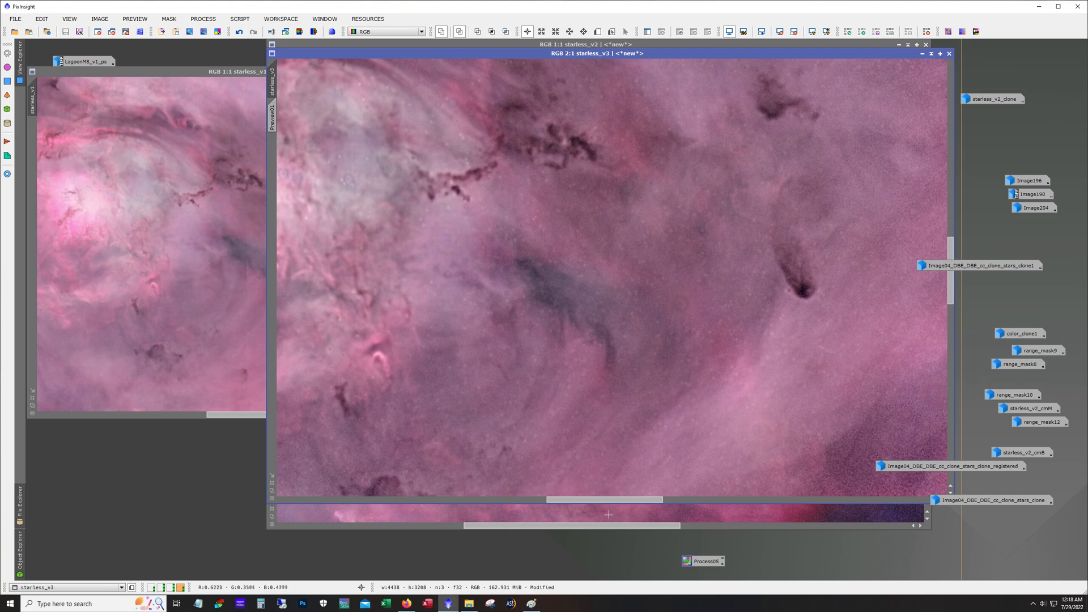
drag(604, 500, 558, 500)
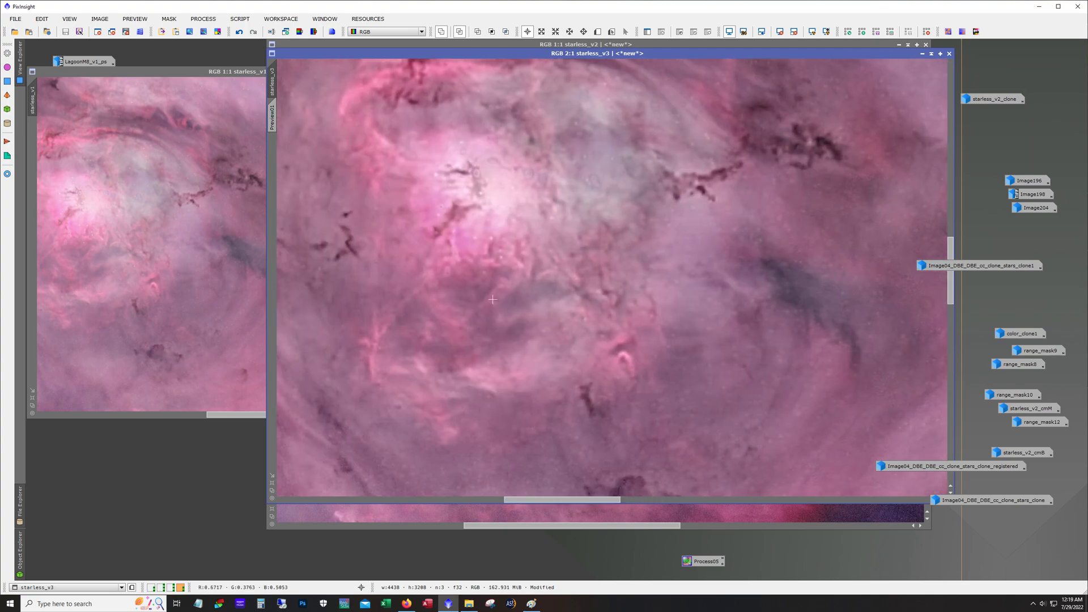
key(ctrl+minus)
key(ctrl+minus)
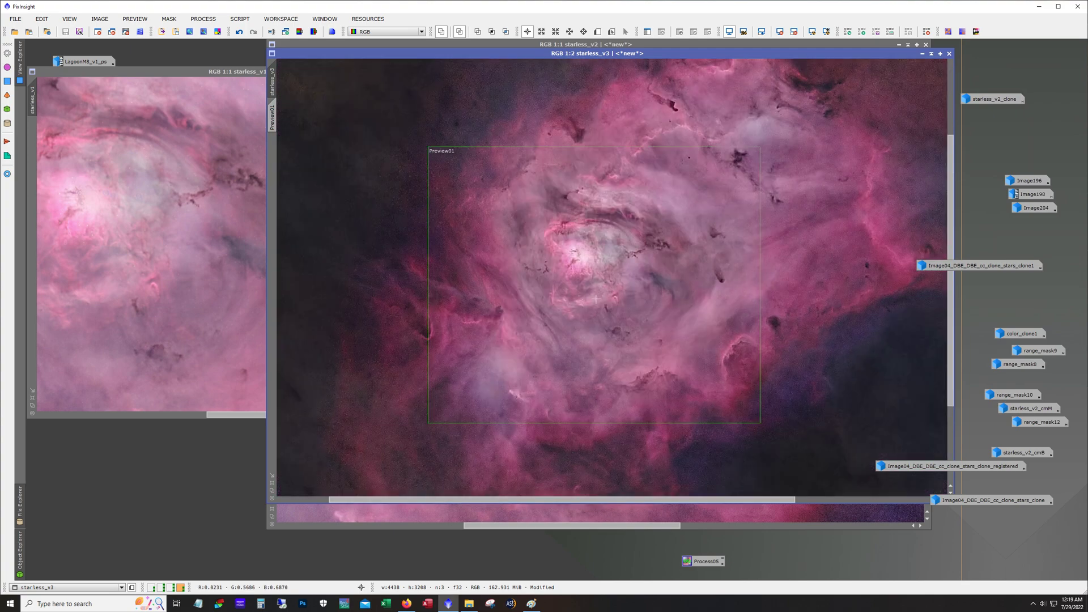
key(ctrl+plus)
key(ctrl+minus)
key(ctrl+plus)
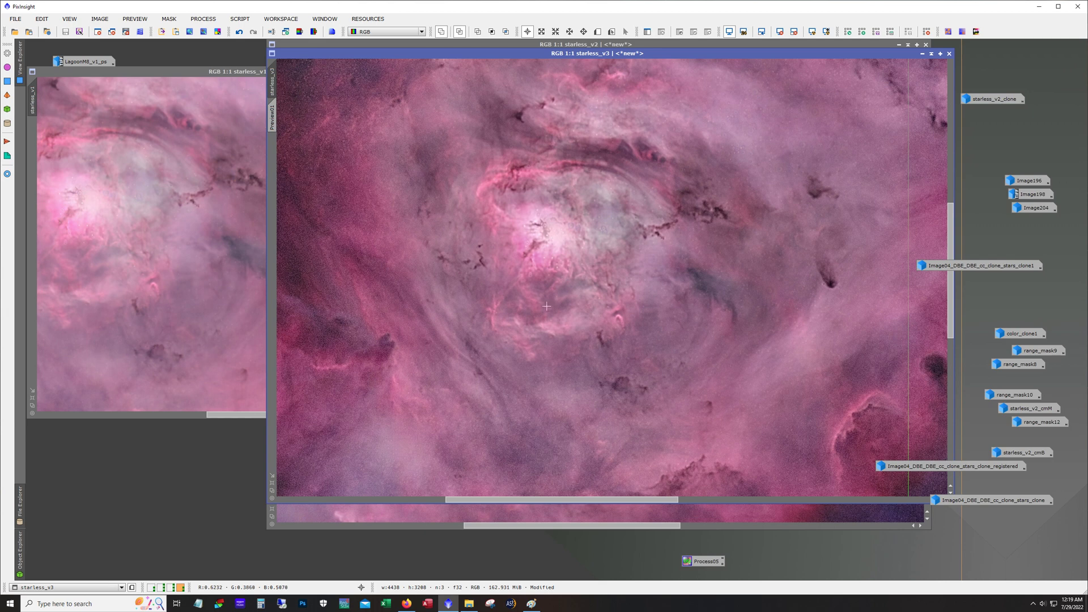
Minimise starless_v3 and starless_v2 to icons, leaving only starless_v1 open.
click(922, 53)
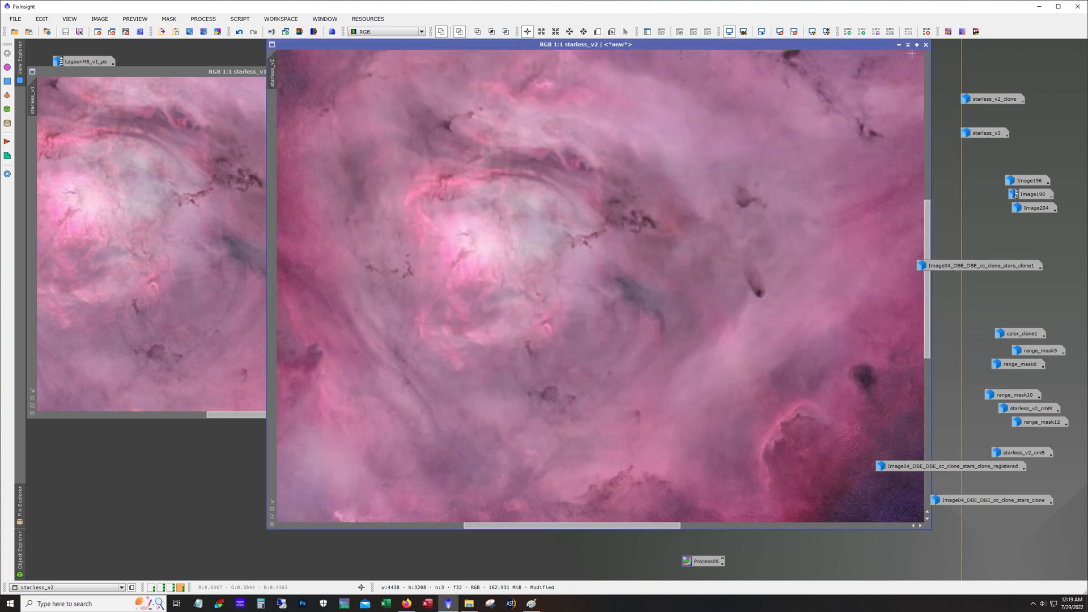
click(899, 44)
scroll(327, 207, down, 3)
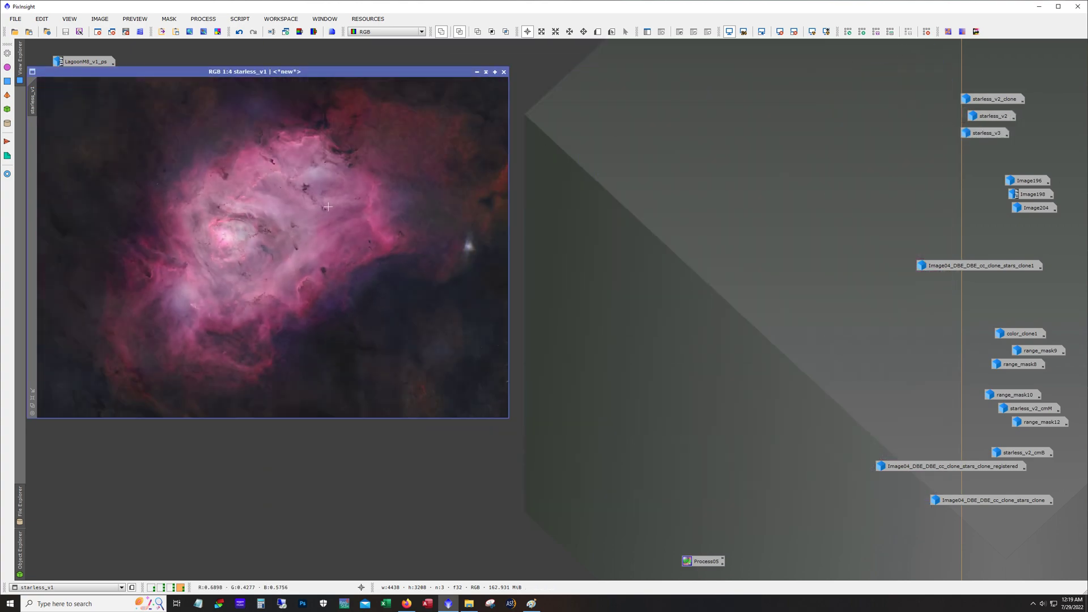
Open the star-filled Image196, Image198 and Image204 versions and arrange their windows side by side.
drag(278, 73, 394, 87)
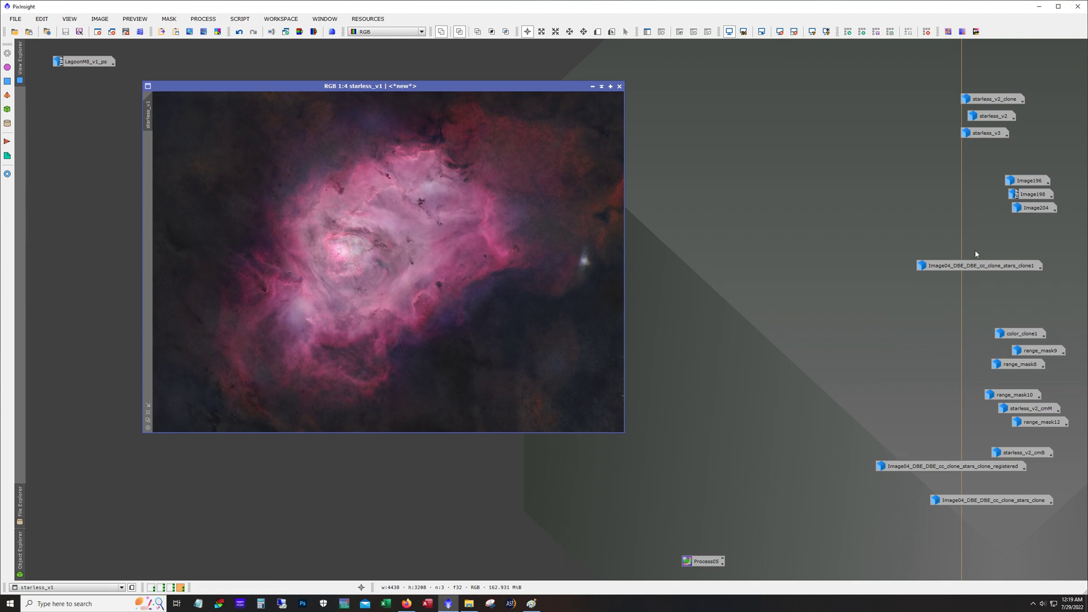
double_click(1014, 181)
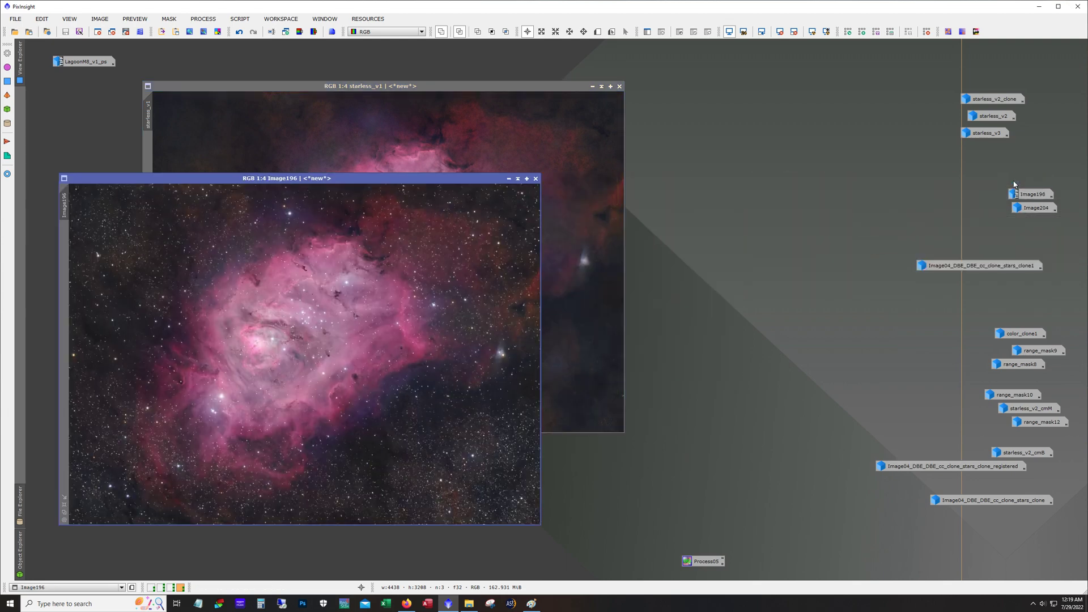
double_click(1031, 194)
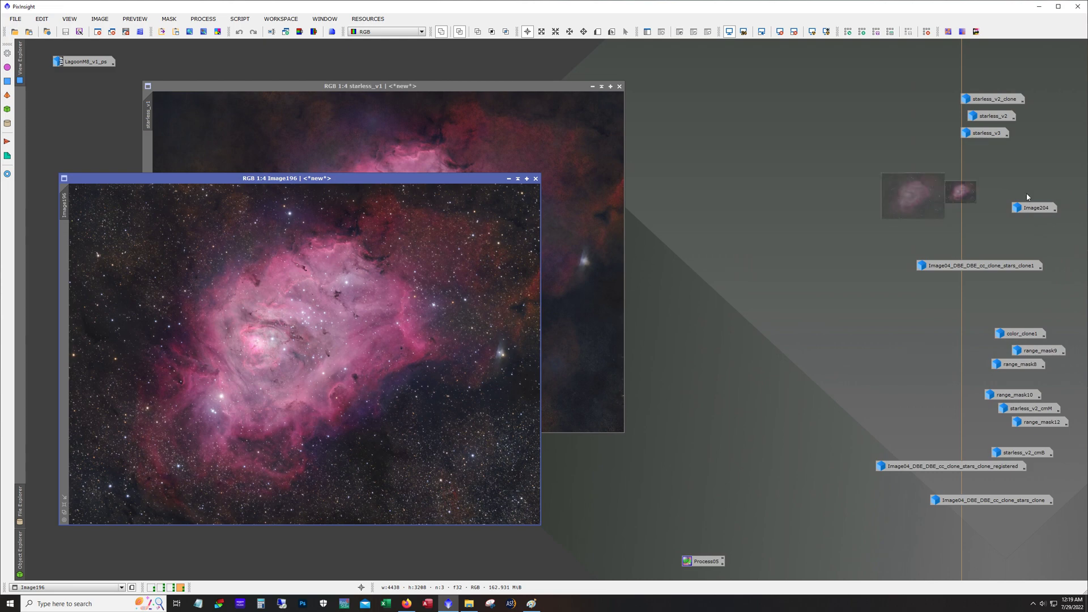
drag(319, 69, 515, 63)
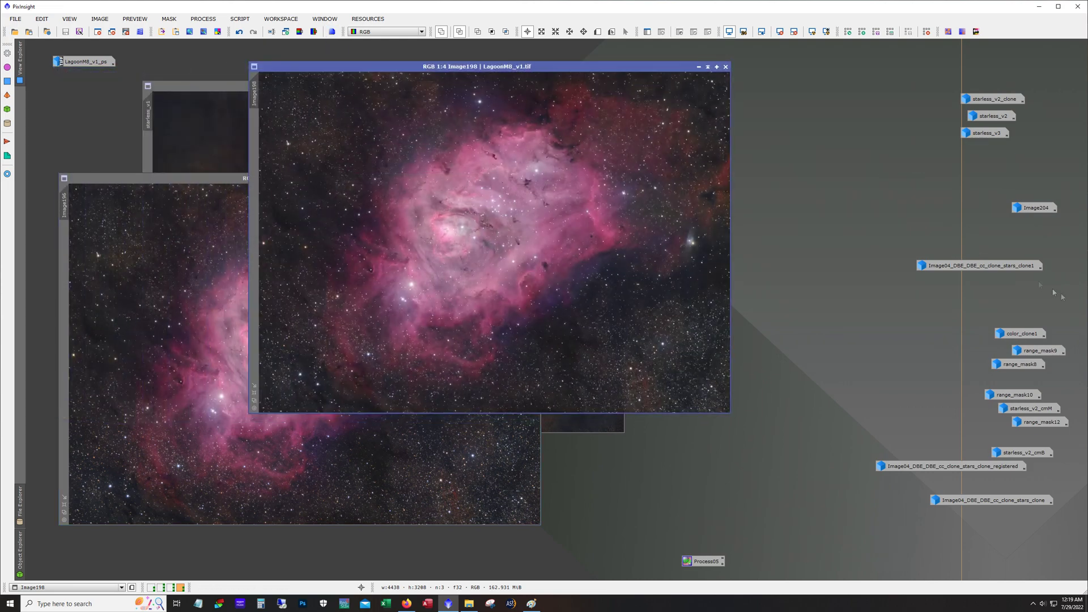
double_click(1038, 208)
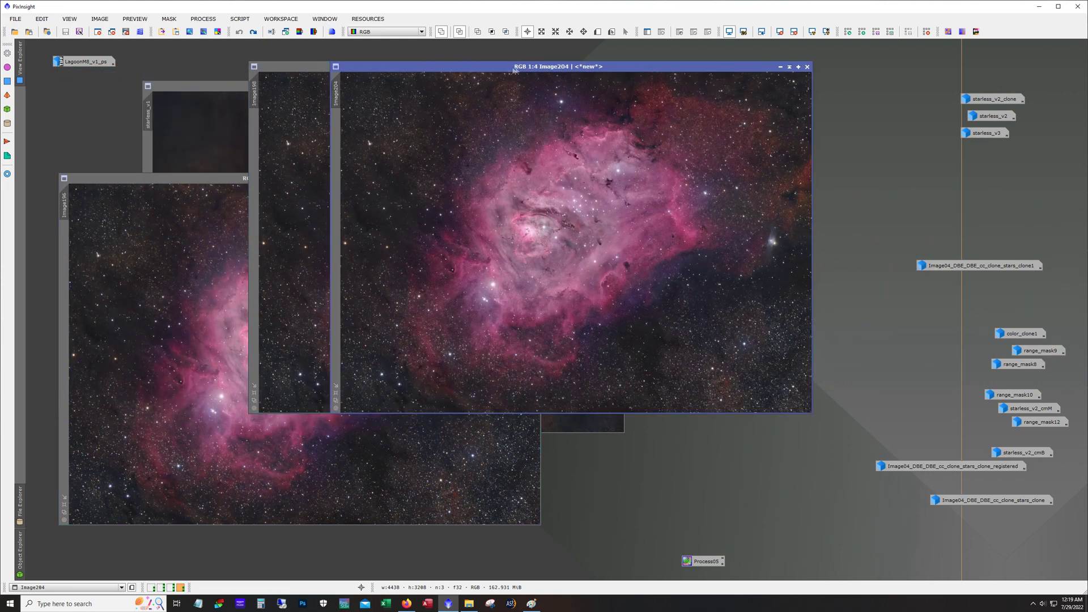
drag(664, 67, 668, 178)
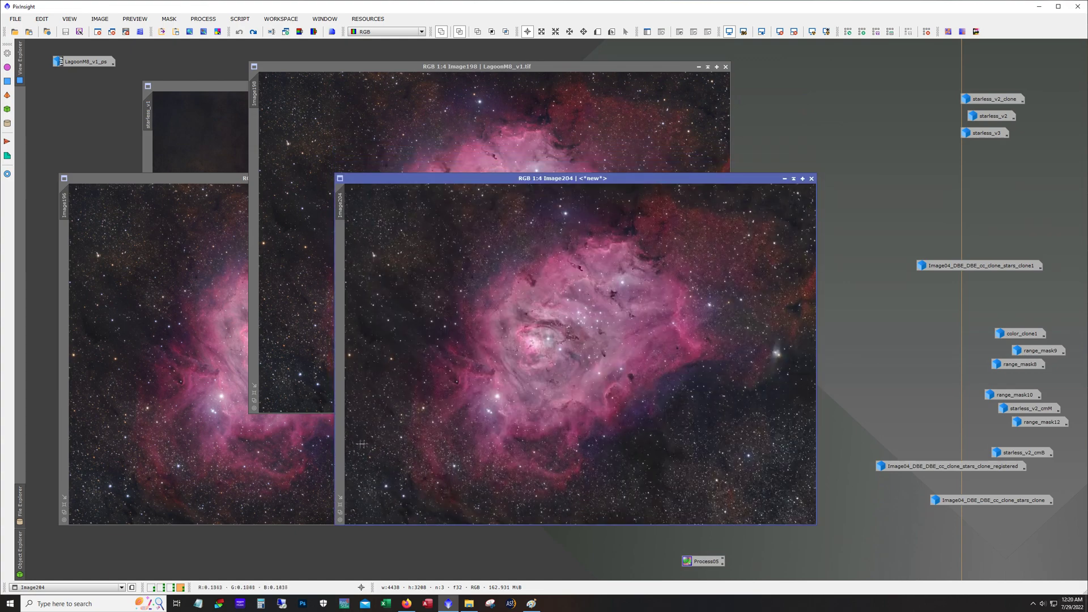
Zoom into Image204 to inspect its stars up close, then zoom back out.
scroll(532, 401, up, 3)
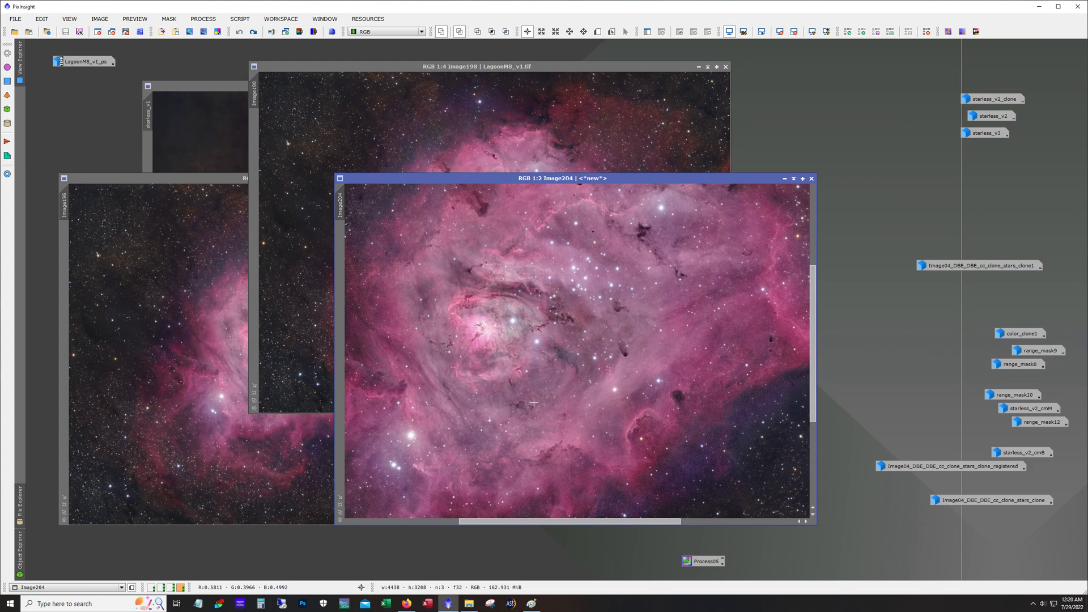
drag(602, 525, 576, 525)
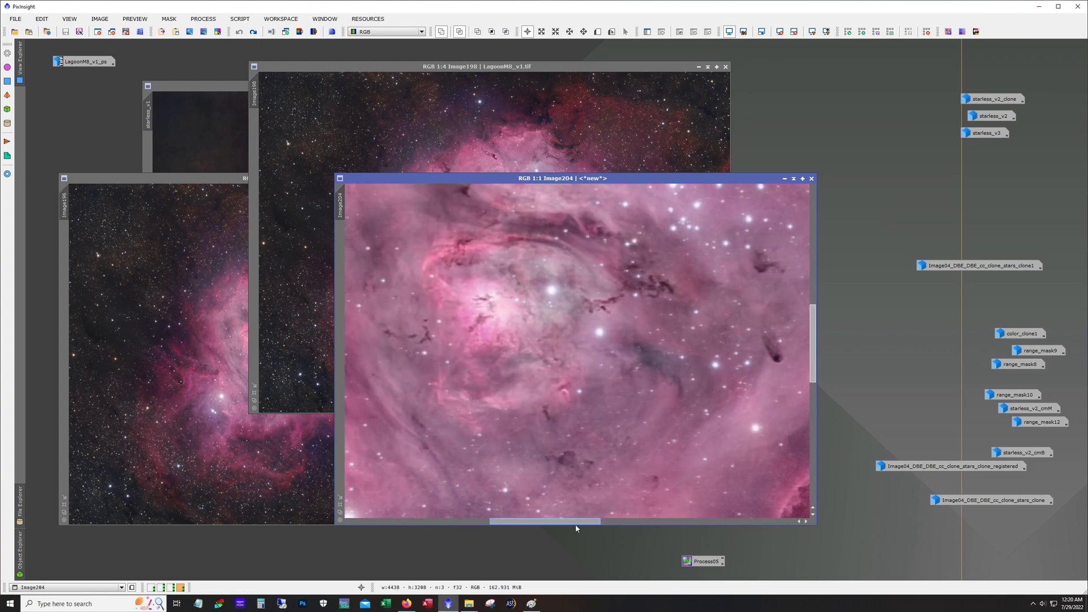
scroll(465, 282, up, 1)
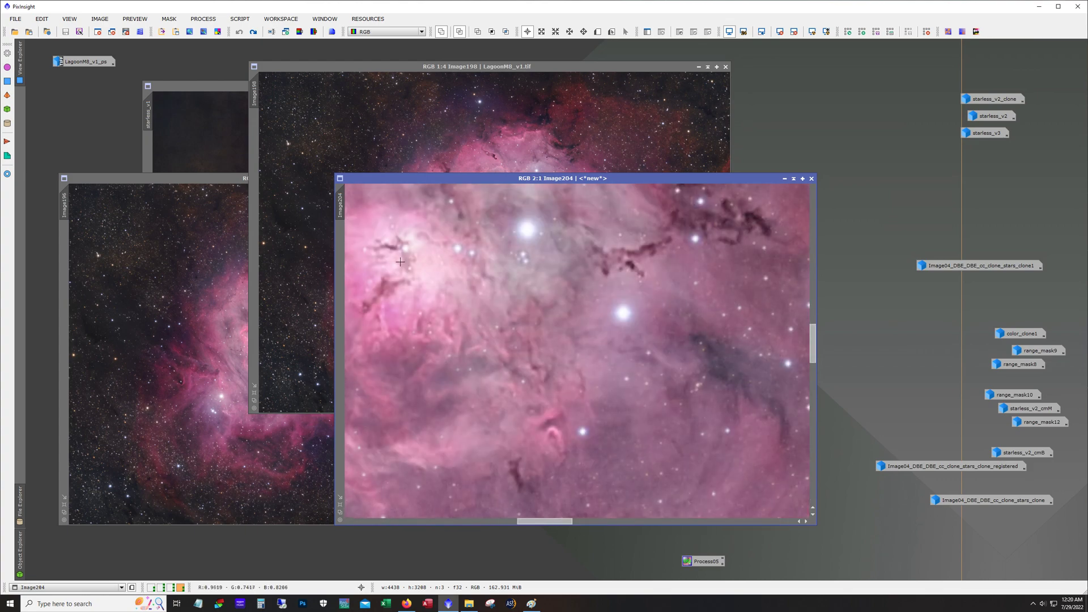
scroll(563, 431, up, 1)
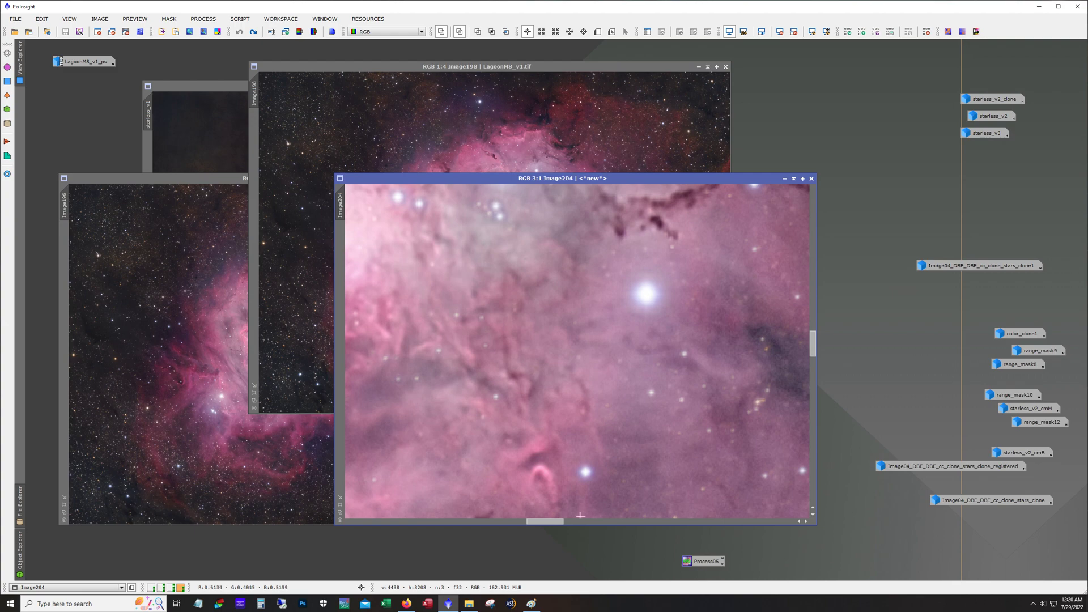
drag(547, 521, 527, 521)
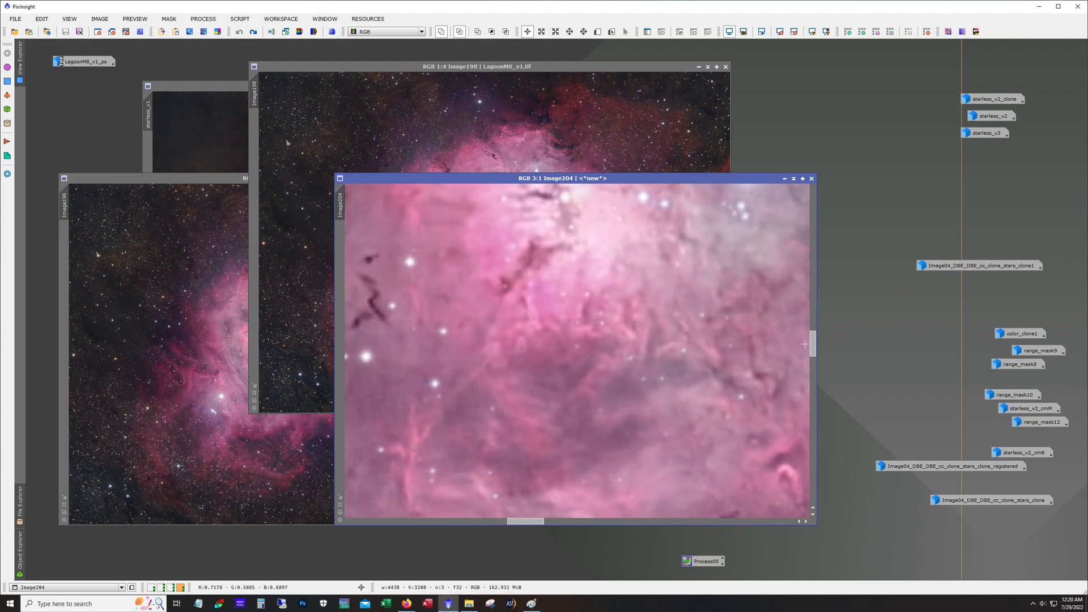
drag(813, 339, 813, 325)
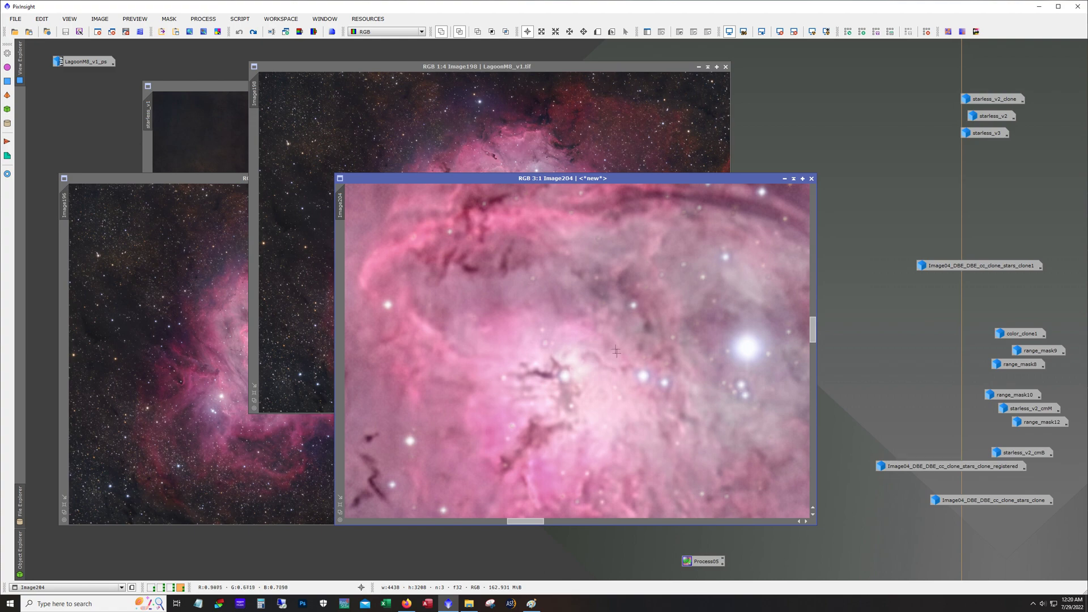
scroll(590, 368, down, 2)
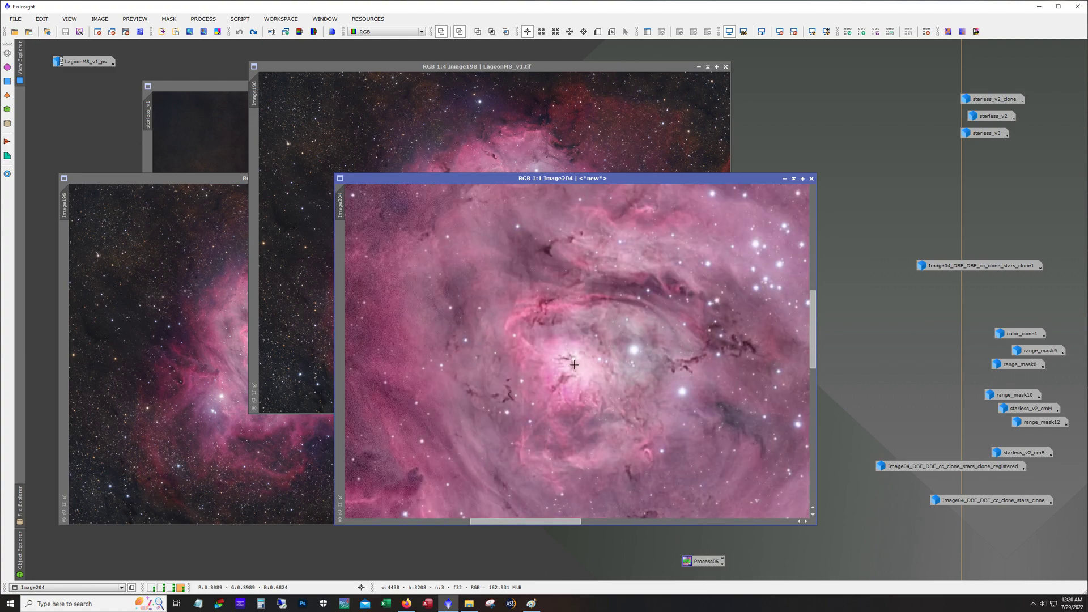
scroll(646, 383, down, 3)
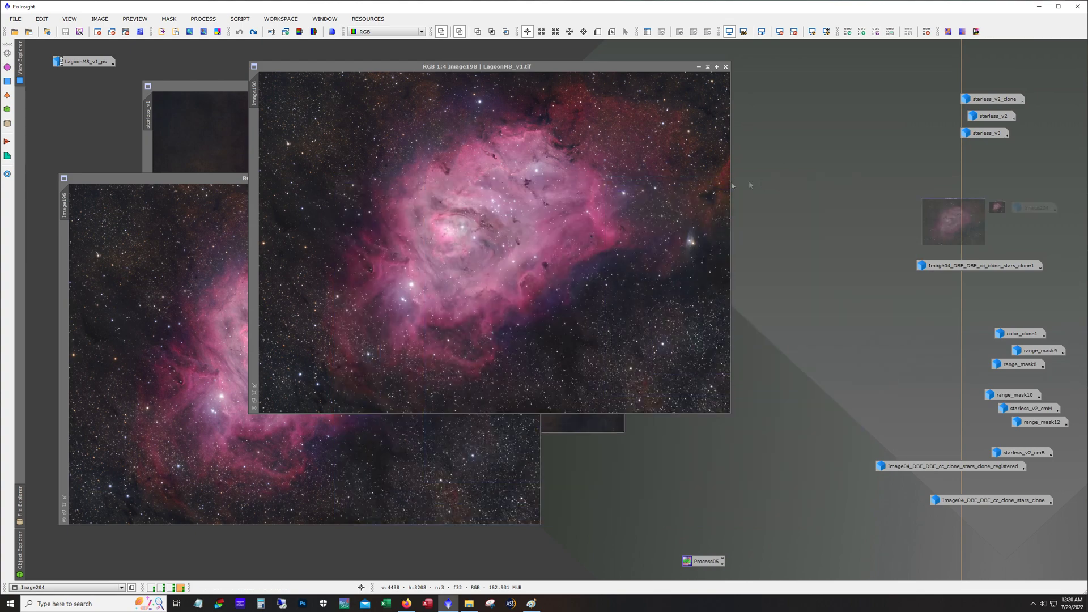
Minimise Image204, Image198, Image196 and starless_v1, then open LagoonM8_v1_ps.tif.
click(785, 178)
click(220, 368)
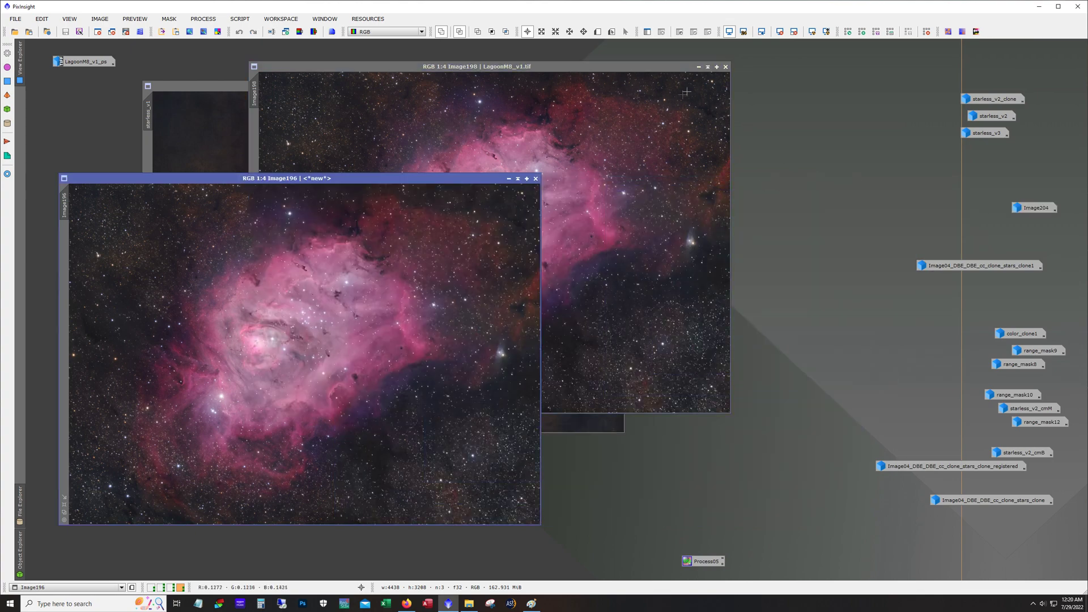
click(699, 67)
click(509, 179)
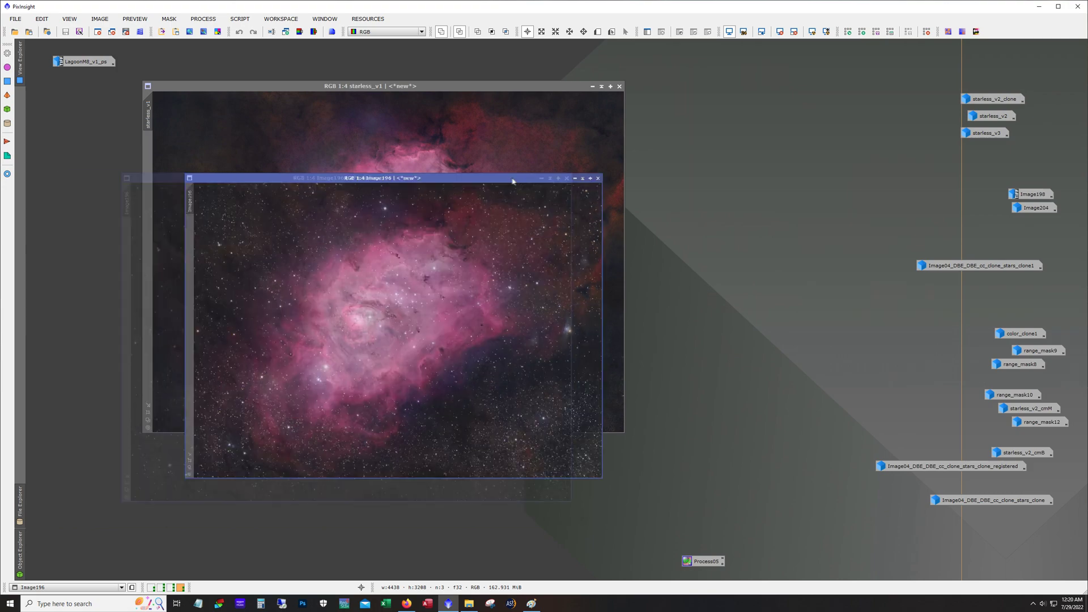
click(592, 86)
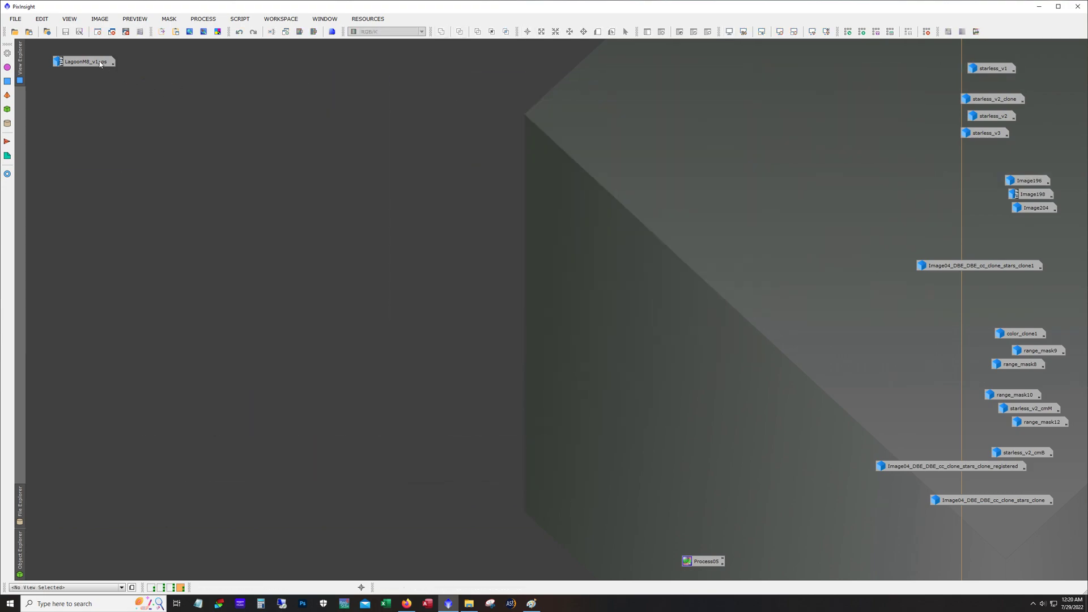
double_click(85, 62)
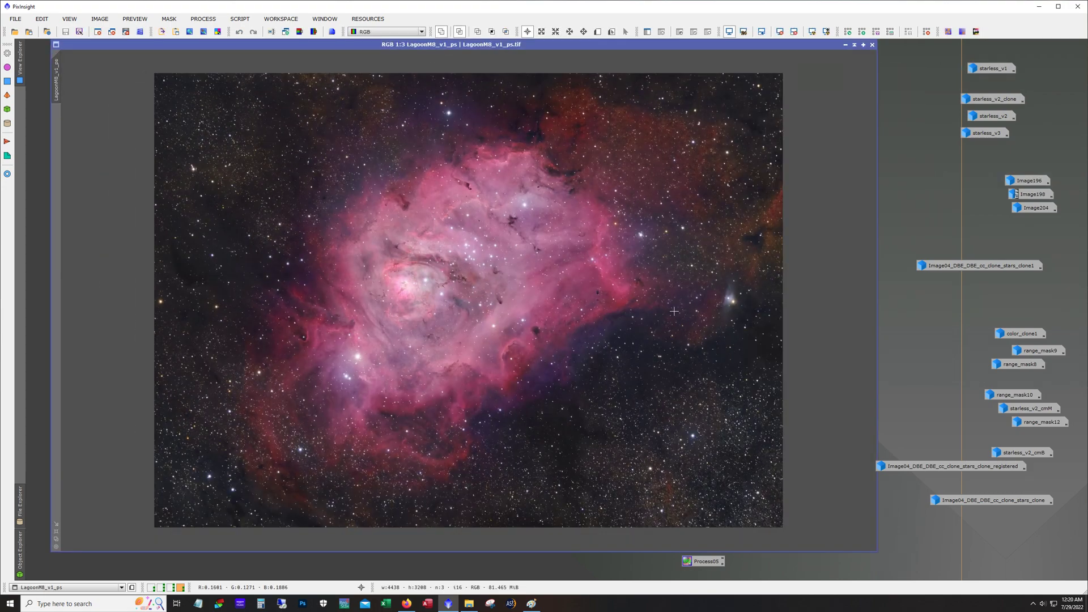